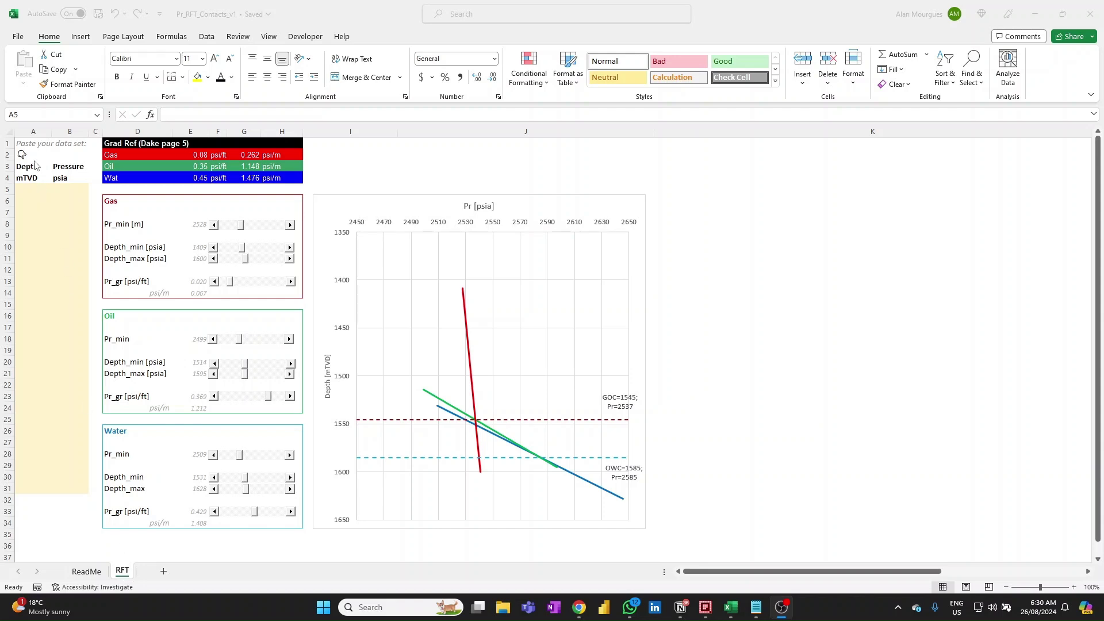
- Paste the RFT depth (1500–1600) and pressure (2495–2594) data into A5:B25
click(30, 188)
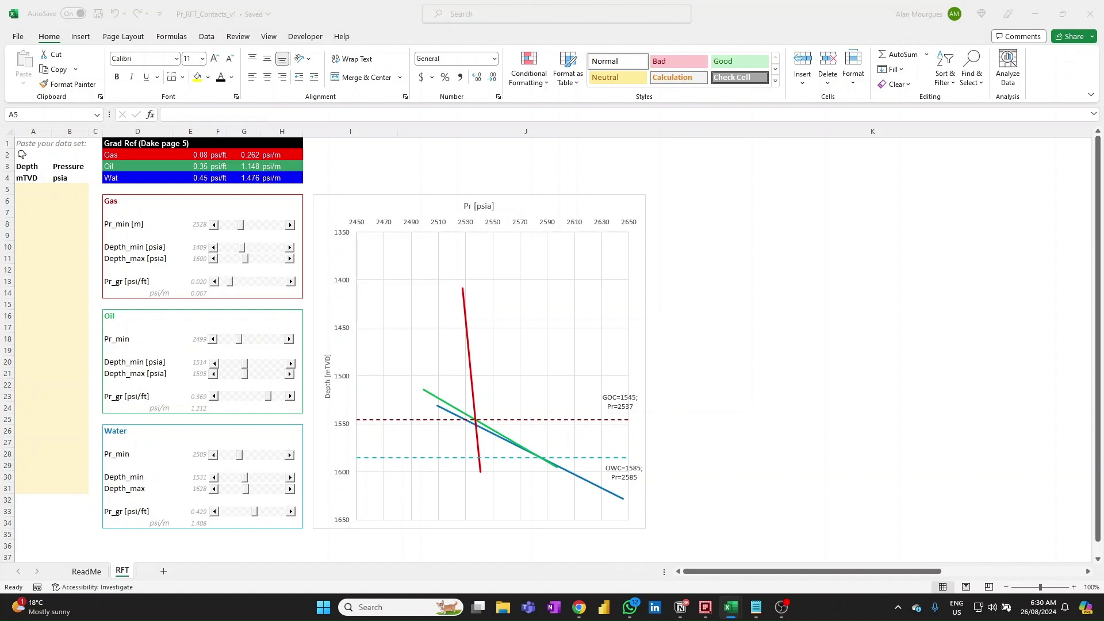
key(ctrl+c)
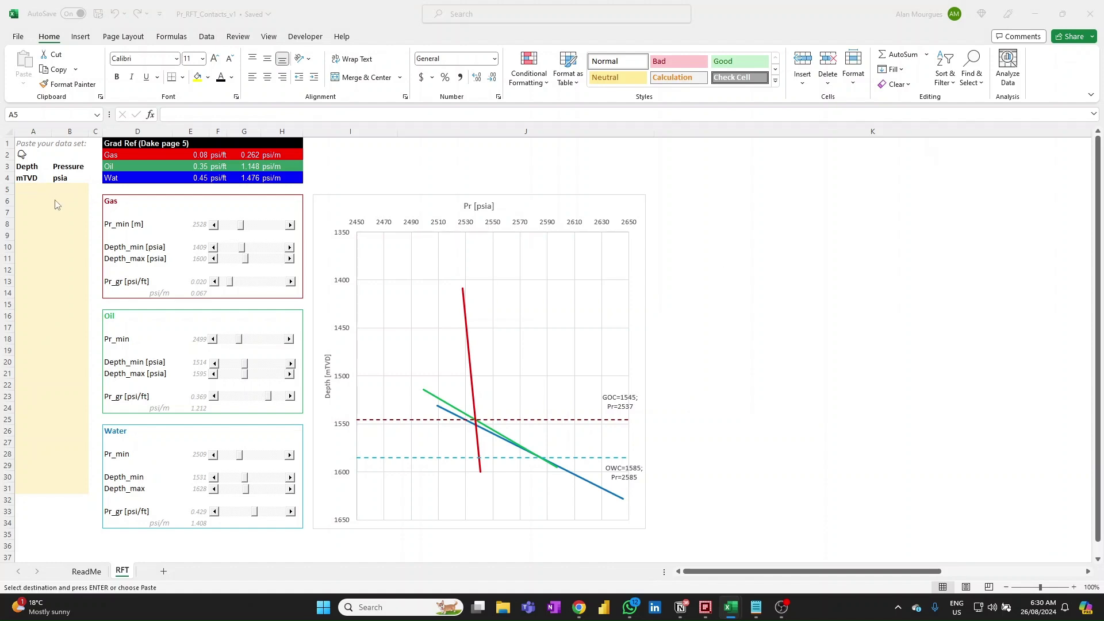
click(25, 189)
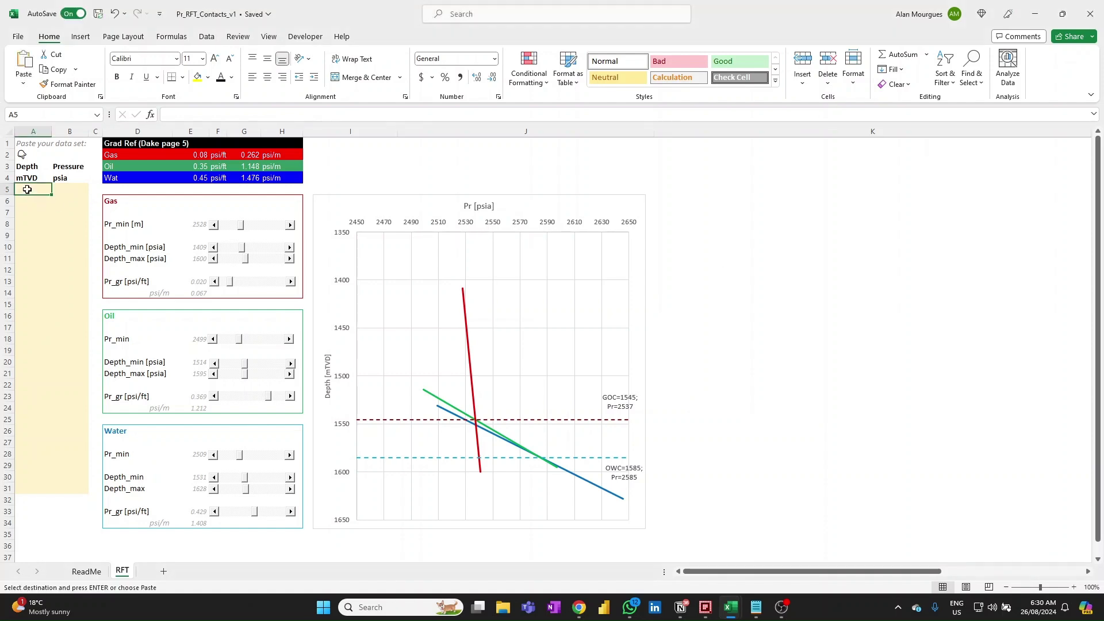
key(ctrl+v)
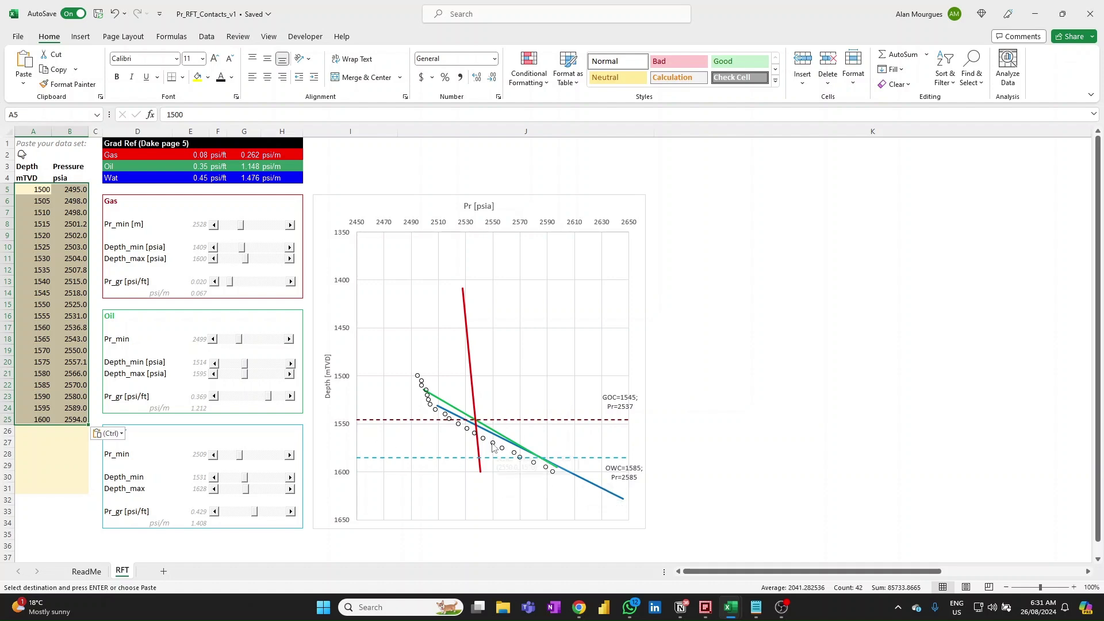
- Raise gas Pr_min to 2533, moving the GOC to 1550 m at 2542 psia
mouse_move(473, 390)
mouse_move(508, 442)
mouse_move(544, 467)
click(290, 224)
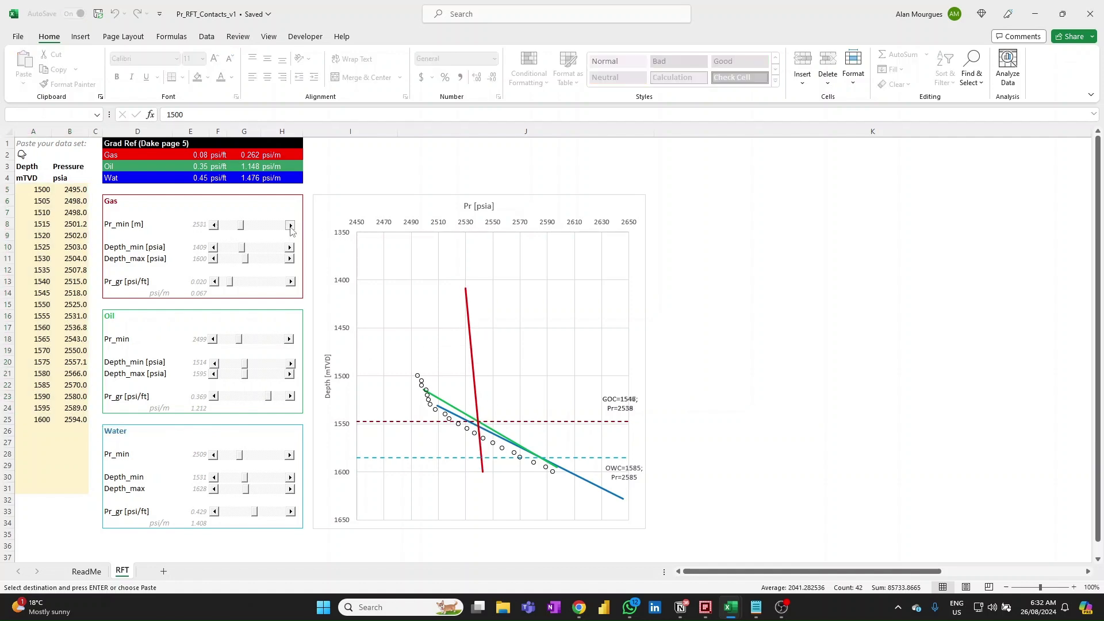
click(214, 224)
click(214, 225)
click(213, 226)
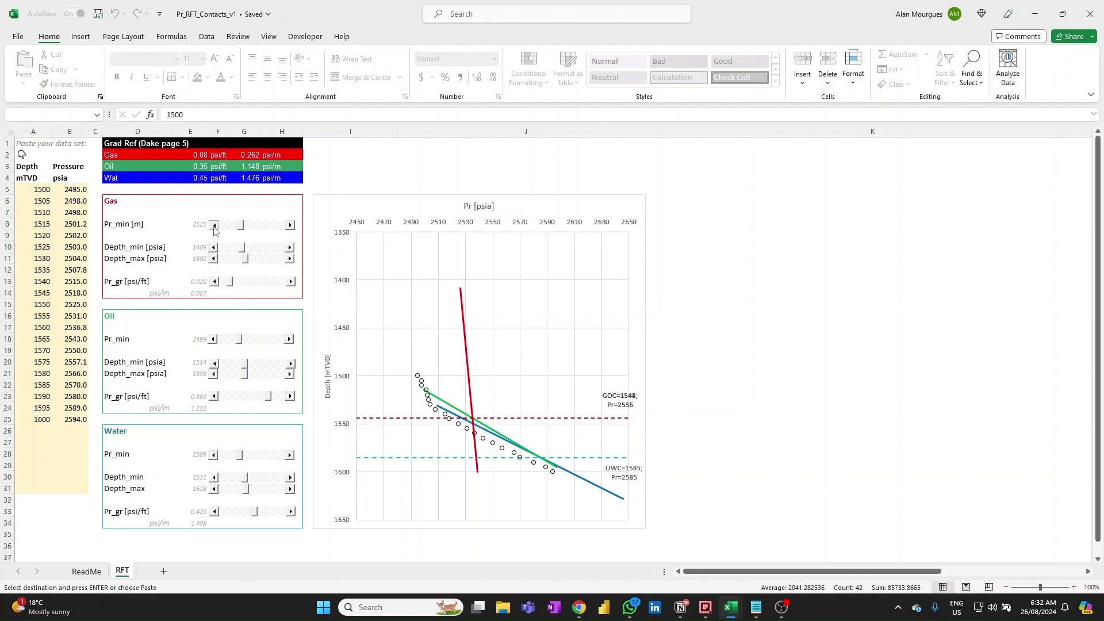
click(213, 226)
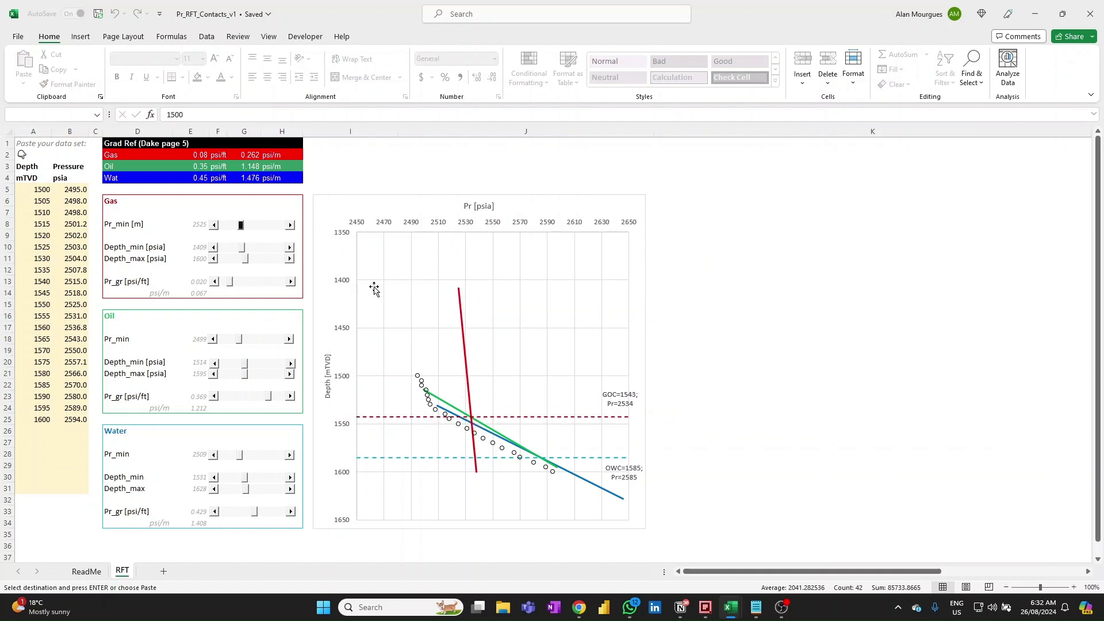
click(290, 226)
click(291, 225)
click(290, 225)
click(291, 226)
click(291, 225)
click(290, 225)
click(290, 225)
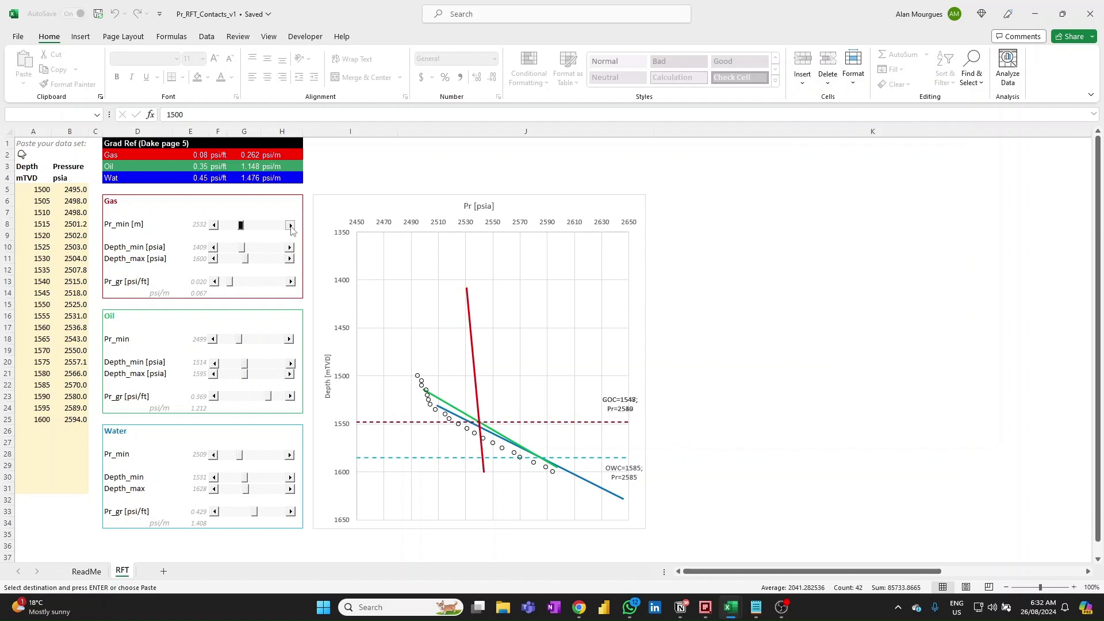
click(290, 226)
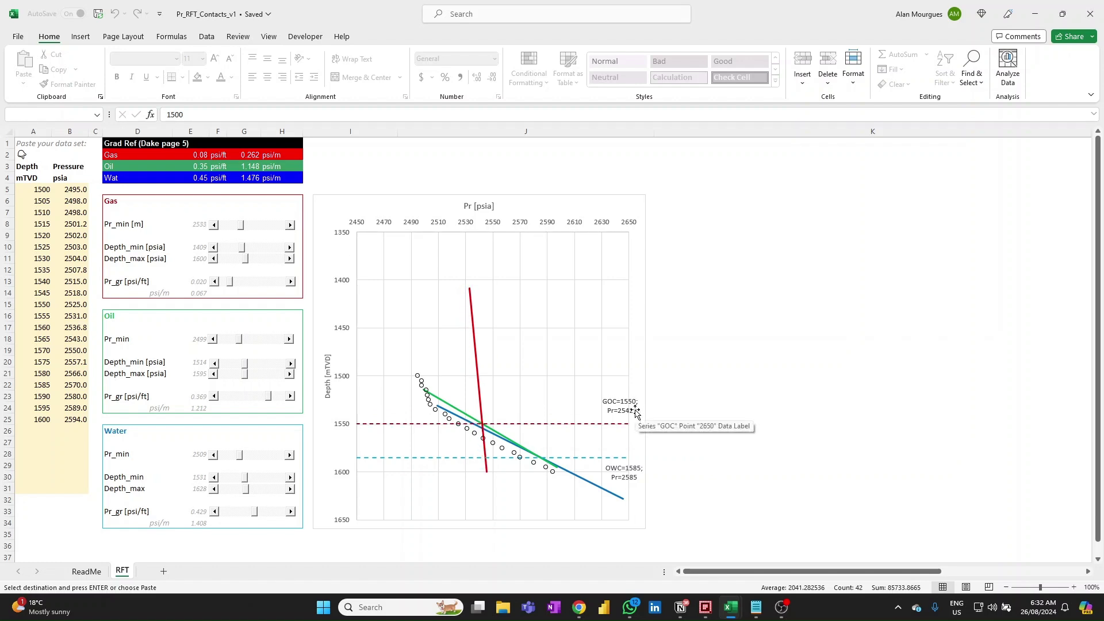
mouse_move(489, 433)
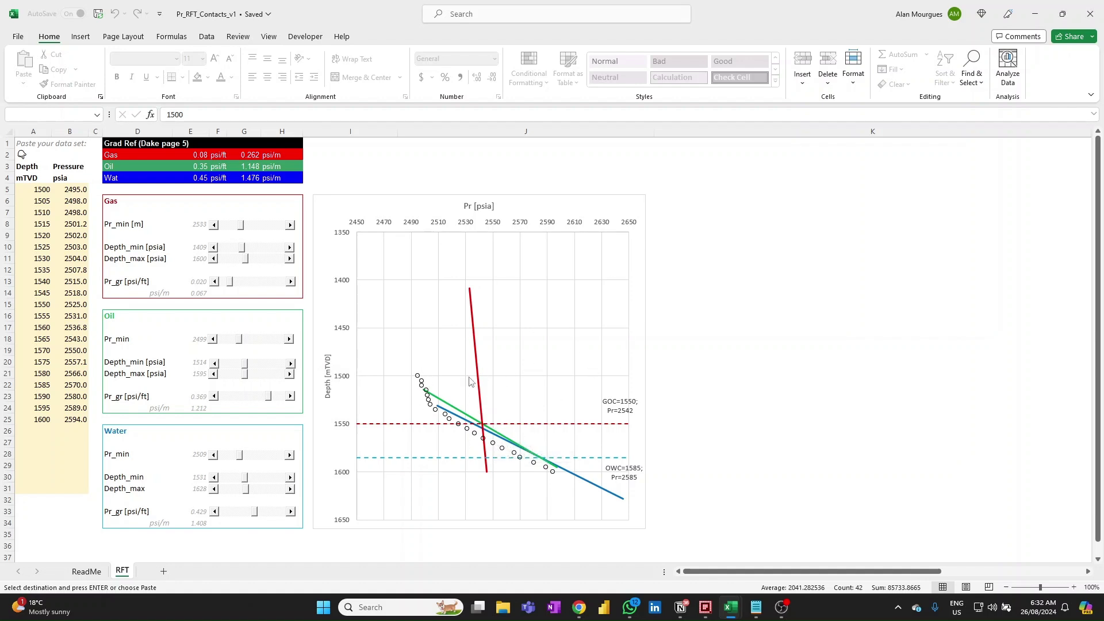
- Filter the chart so only the Data points and Gas line series are shown
click(603, 207)
click(661, 248)
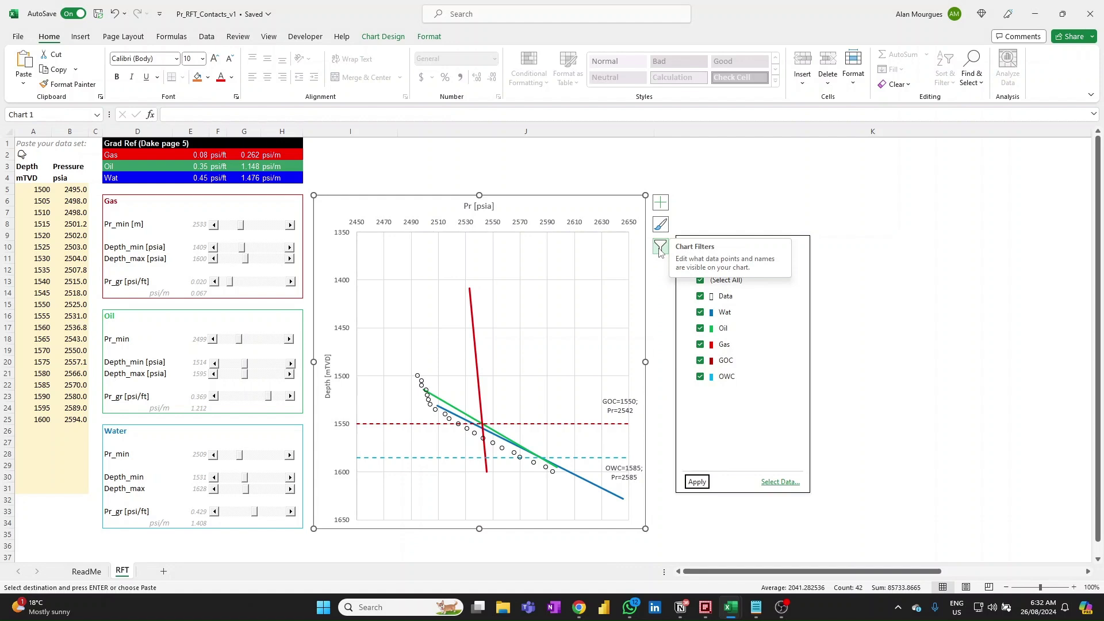
click(701, 281)
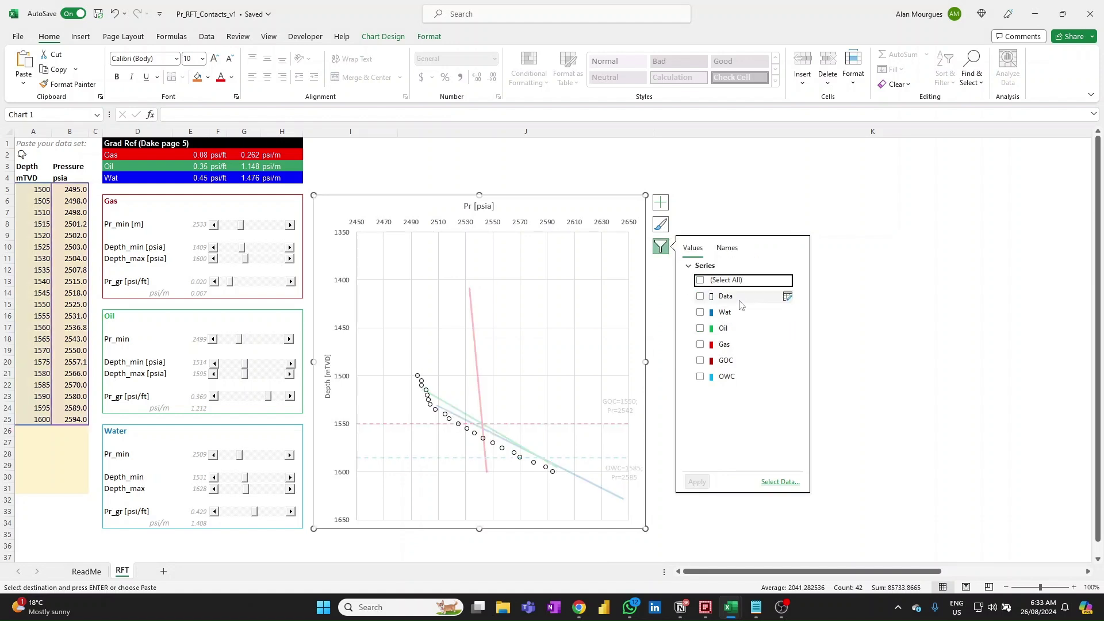
click(700, 297)
click(701, 345)
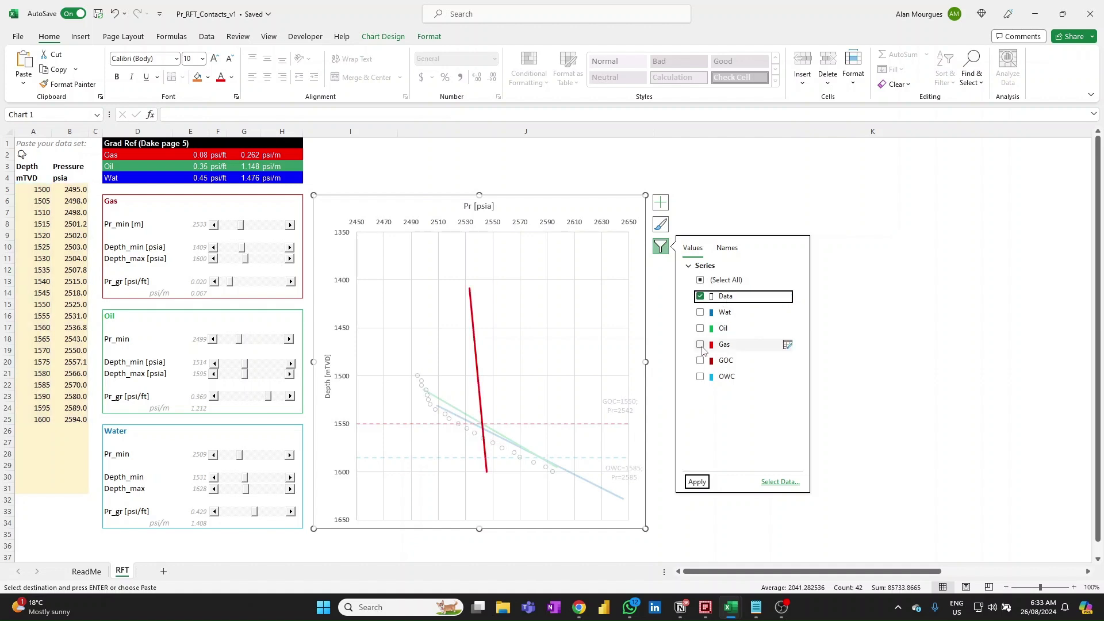
click(704, 485)
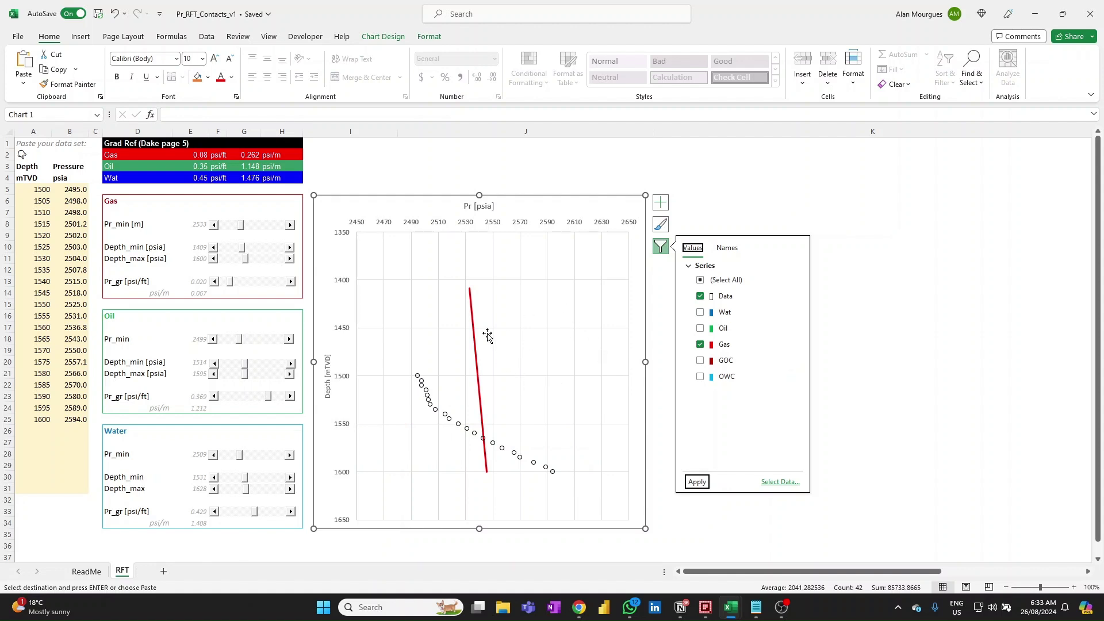
- Set the gas Pr_gr to 0.080 psi/ft (0.262 psi/m), putting GOC at 1578.7 m, 2577.5 psia
mouse_move(472, 317)
mouse_move(229, 282)
mouse_down()
mouse_move(253, 288)
mouse_move(243, 291)
mouse_up()
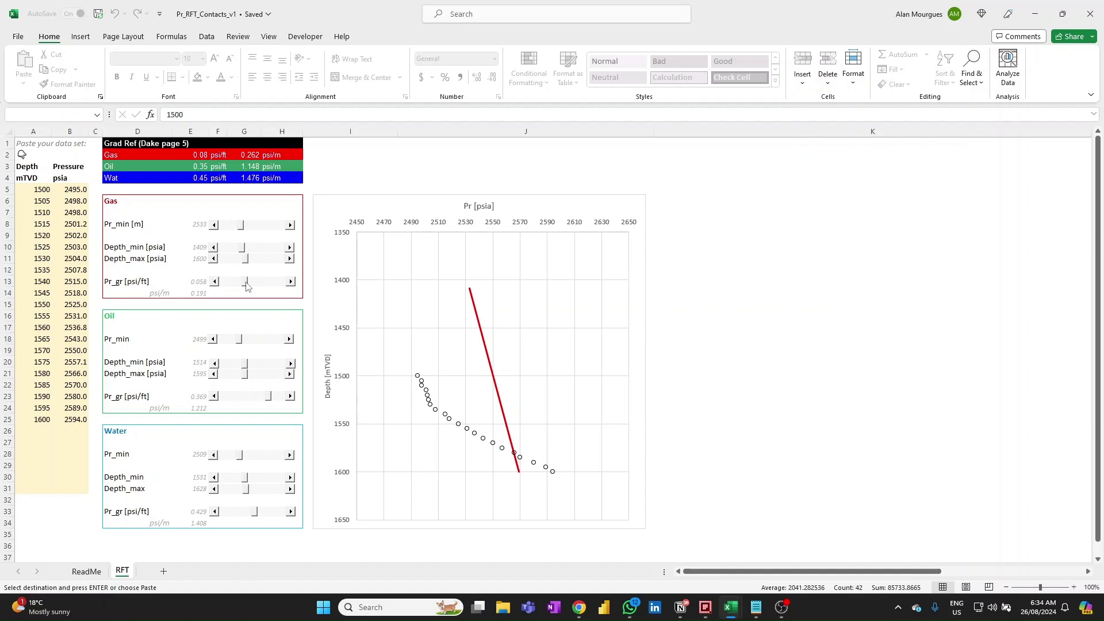
drag(246, 286, 244, 286)
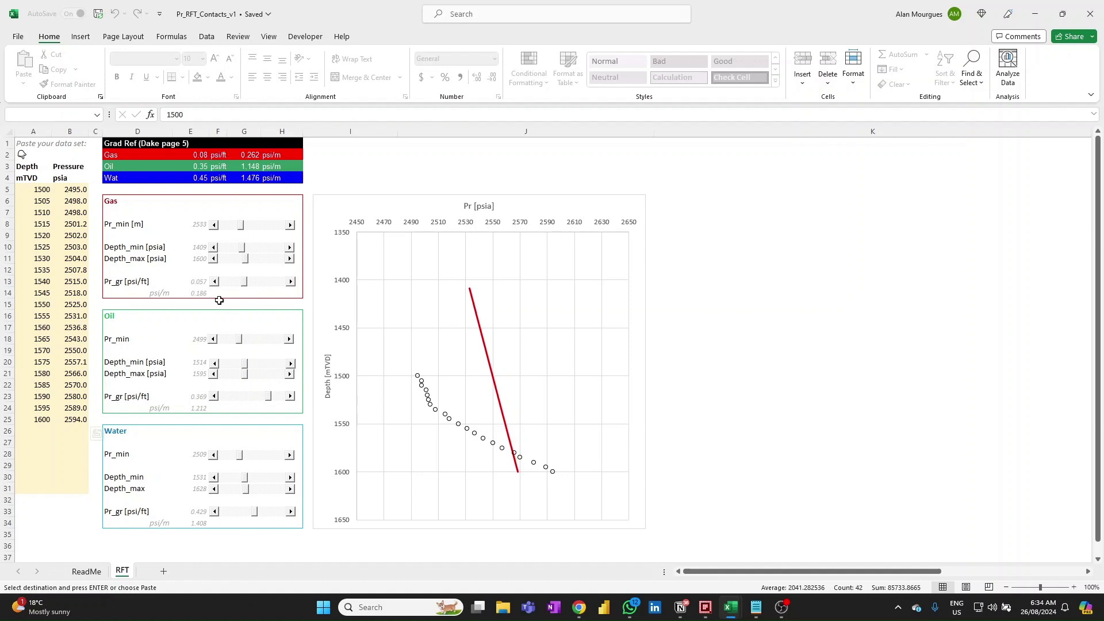
click(201, 283)
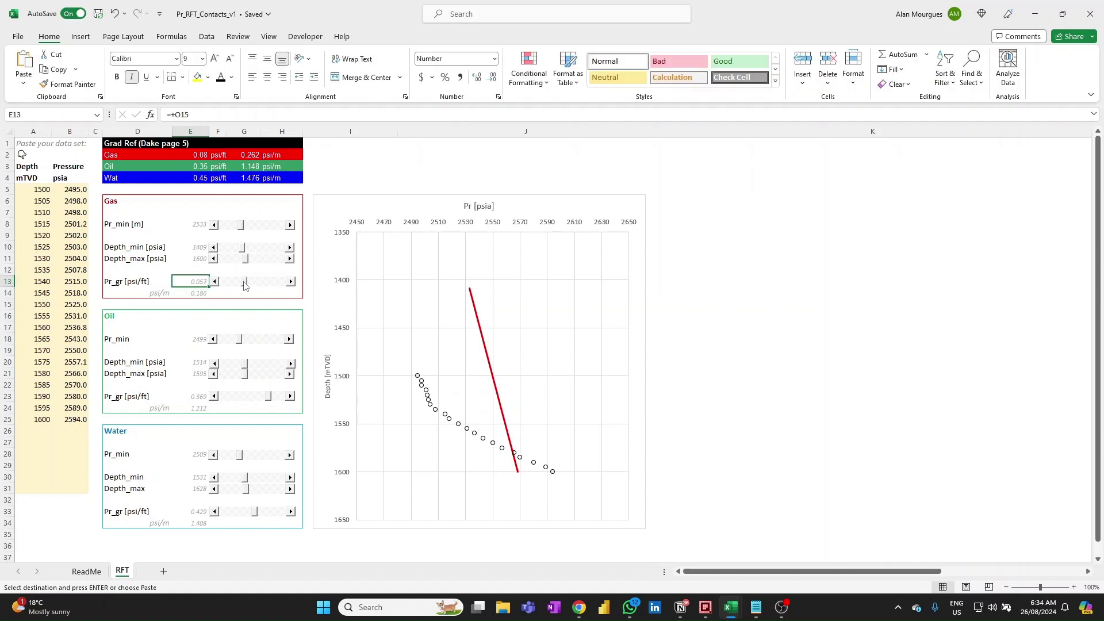
drag(245, 285, 255, 287)
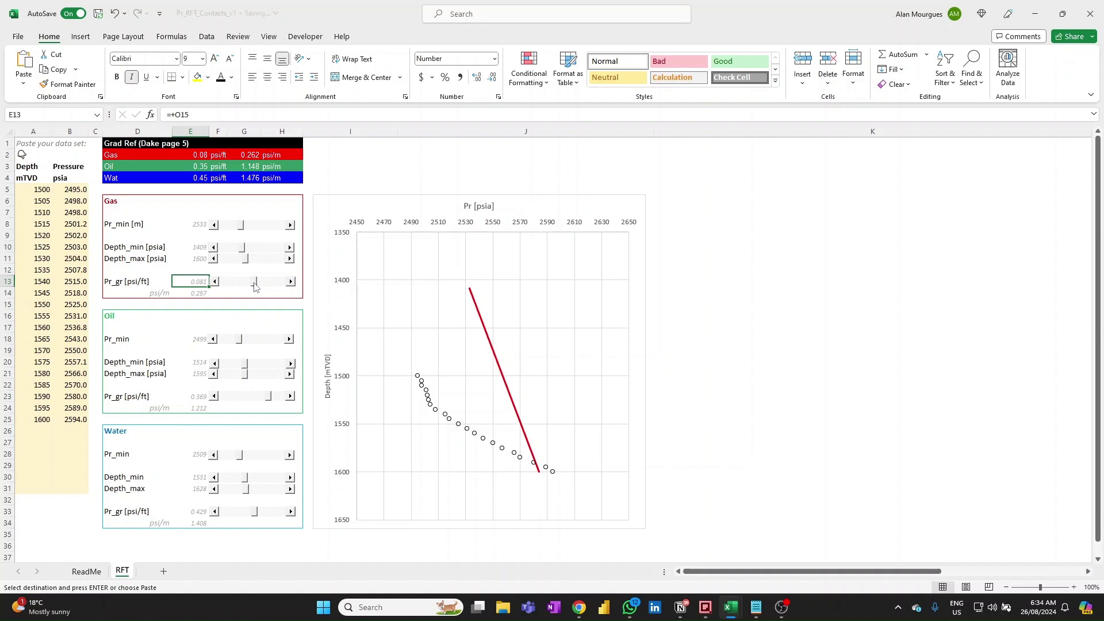
click(215, 282)
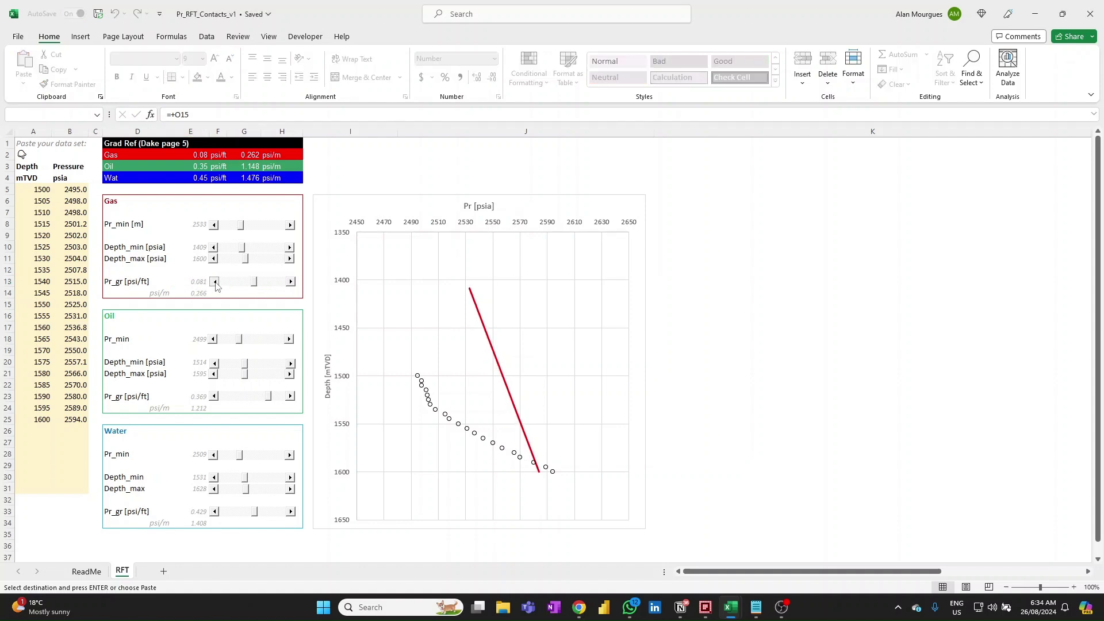
click(216, 285)
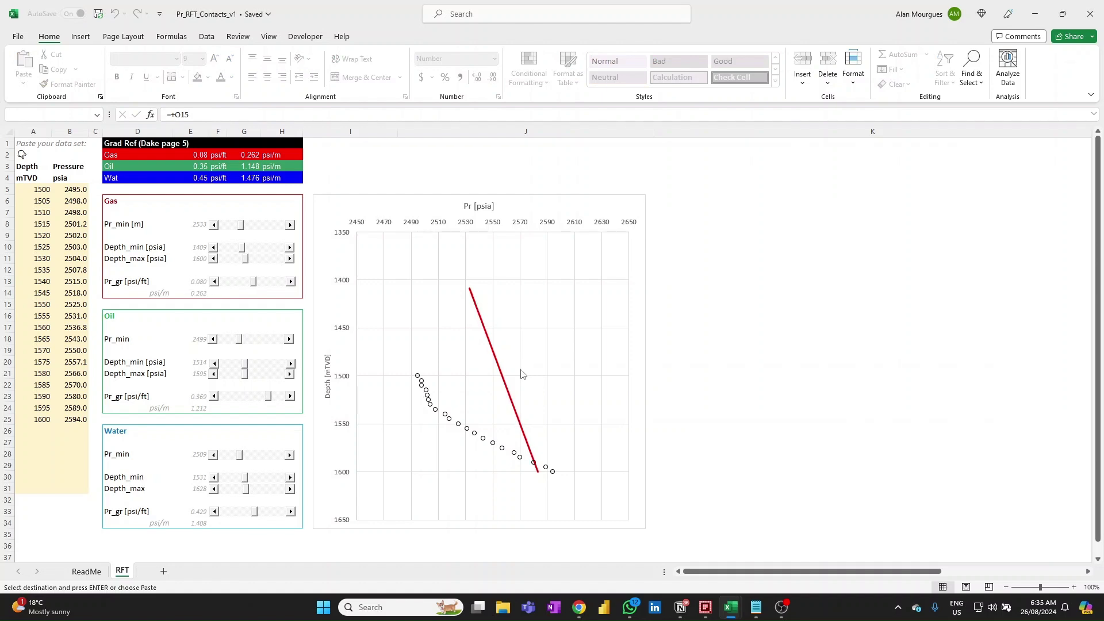
mouse_move(497, 352)
- Set the gas helper value to Pr_min 2534 so GOC reads 1579.9 m at 2578.8 psia
drag(867, 573, 1012, 571)
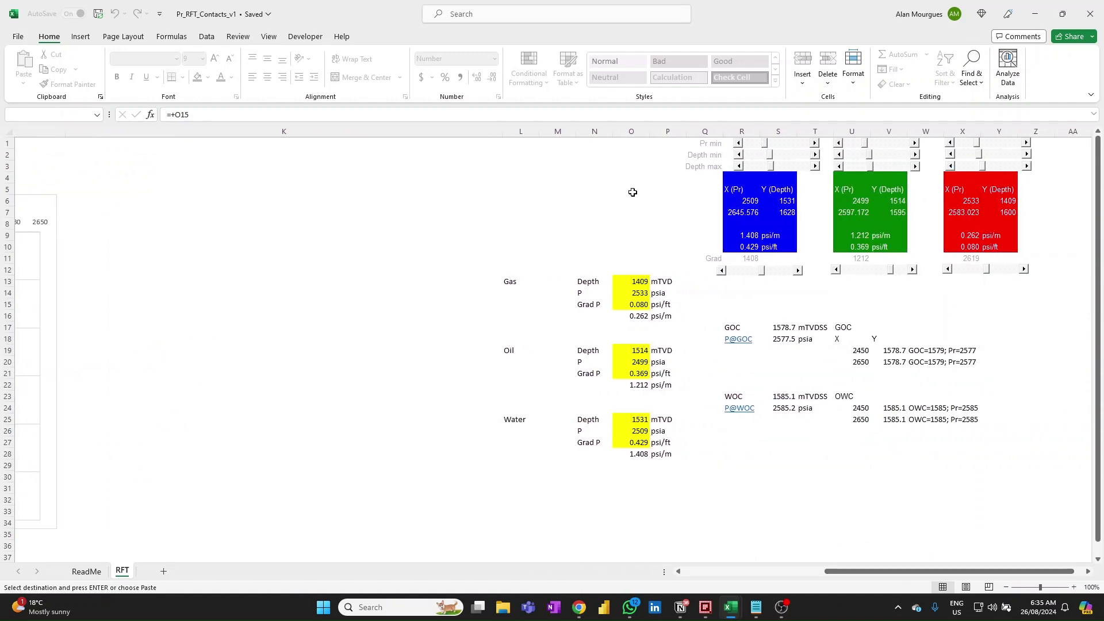
drag(883, 571, 742, 571)
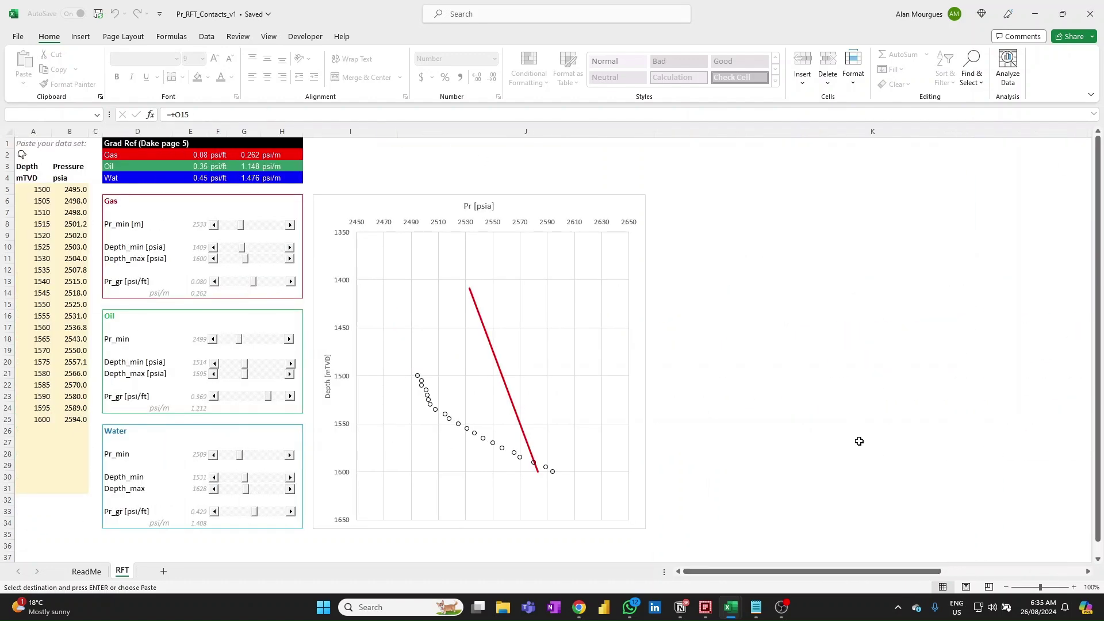
drag(884, 575, 990, 575)
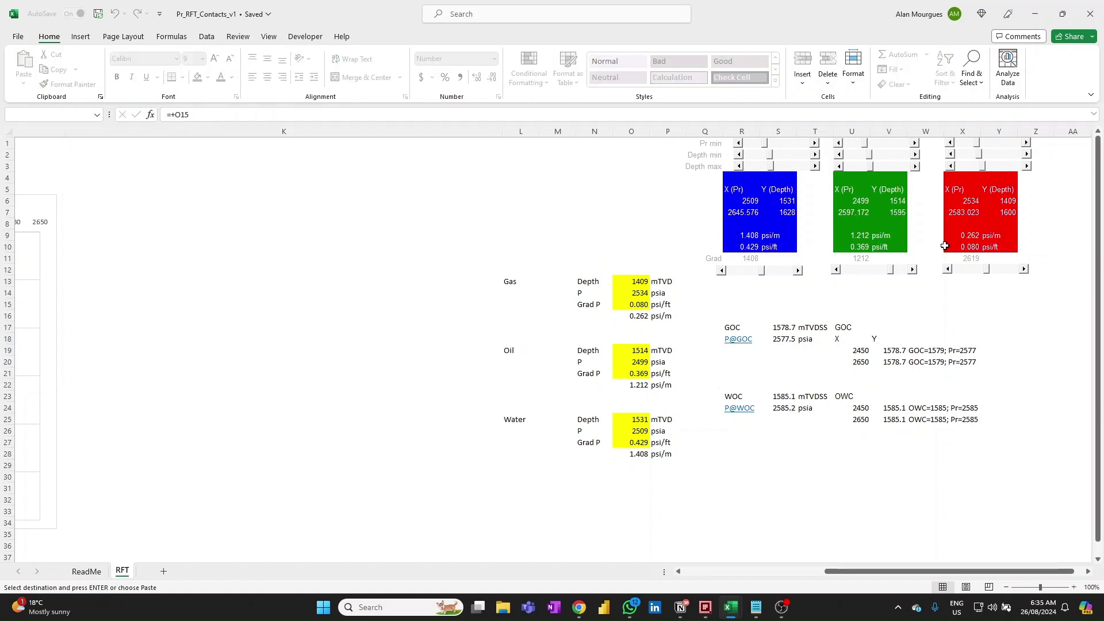
click(947, 270)
click(948, 270)
click(1024, 269)
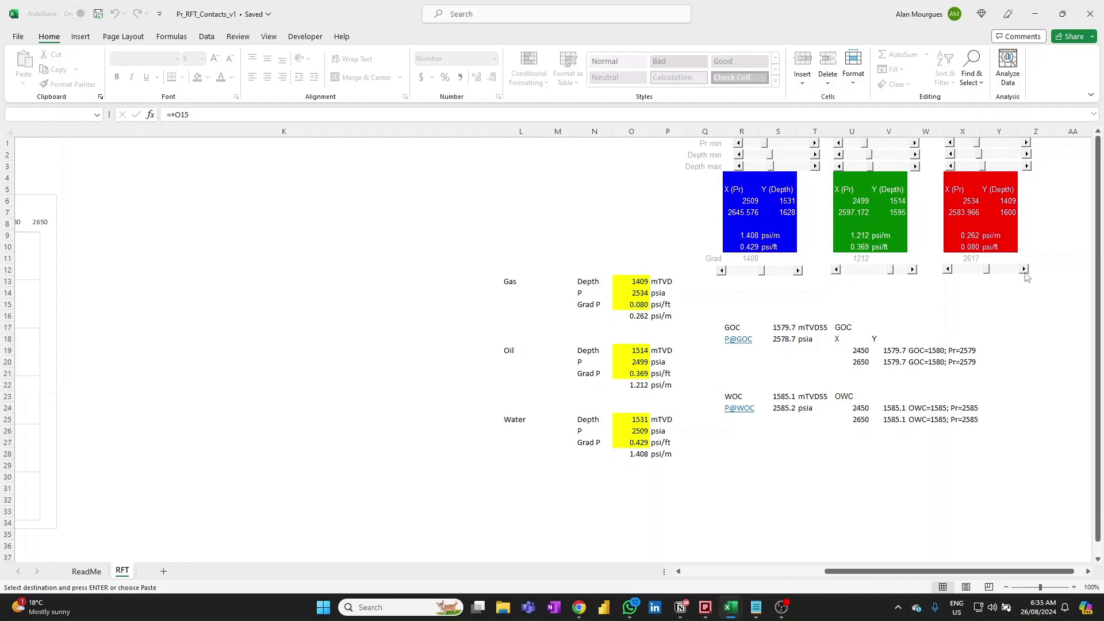
click(1024, 270)
click(1023, 269)
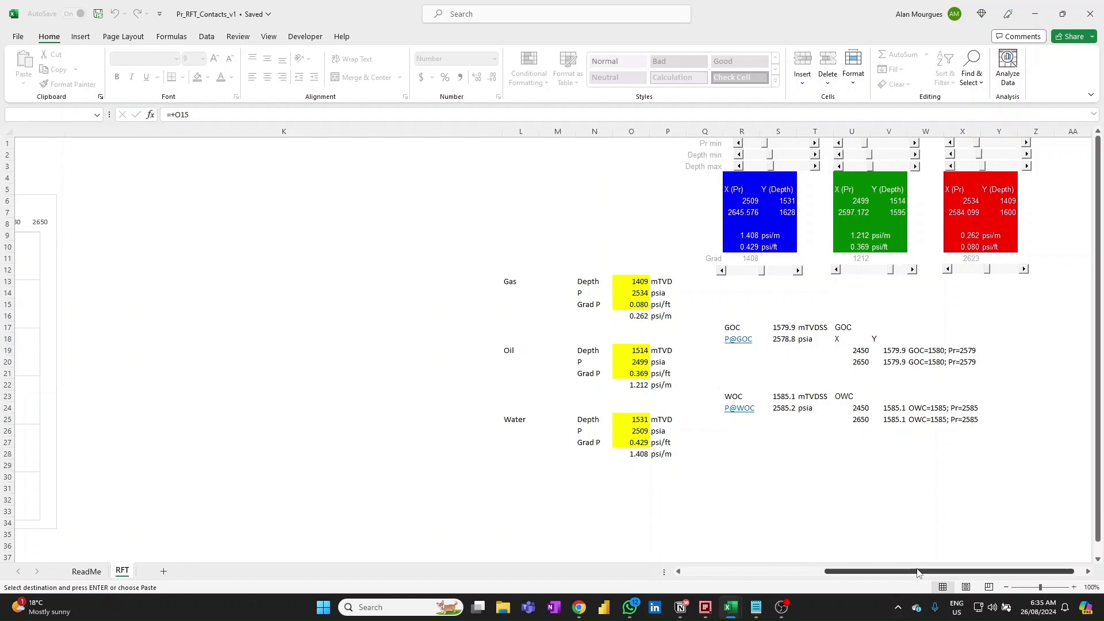
drag(919, 572, 741, 574)
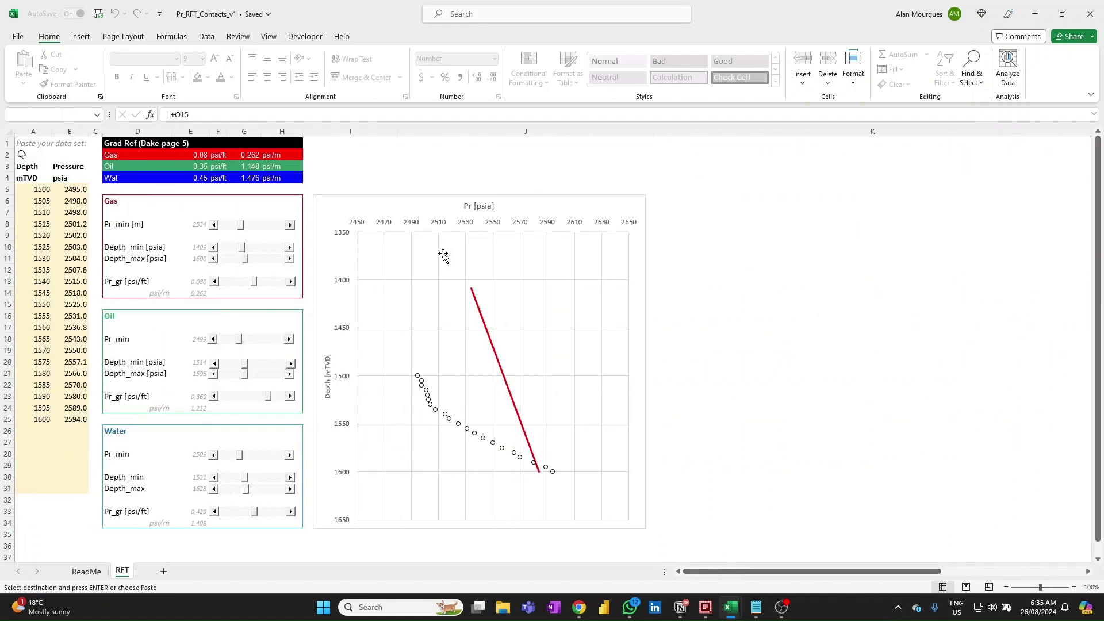
- Move the gas line's Depth_min down to 1493
mouse_move(470, 292)
click(290, 248)
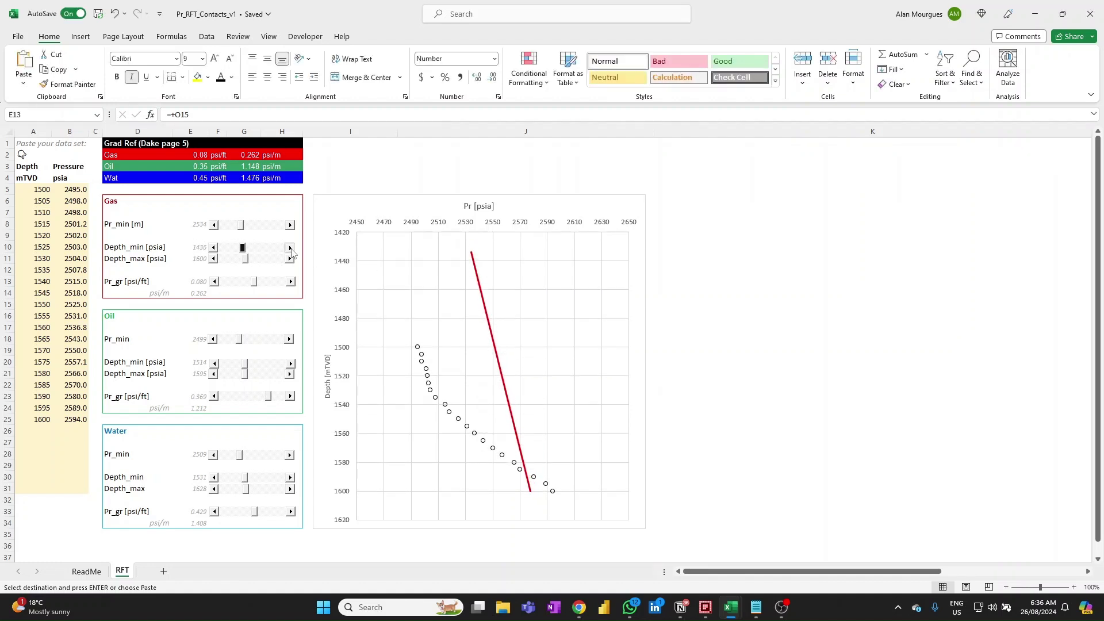
click(290, 249)
click(291, 249)
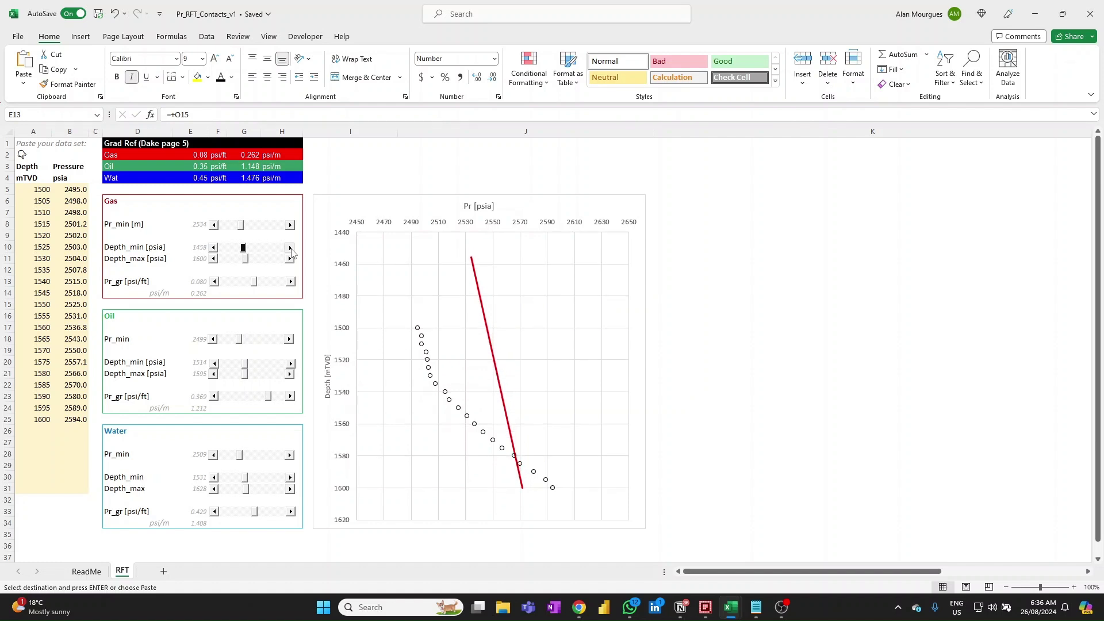
click(291, 248)
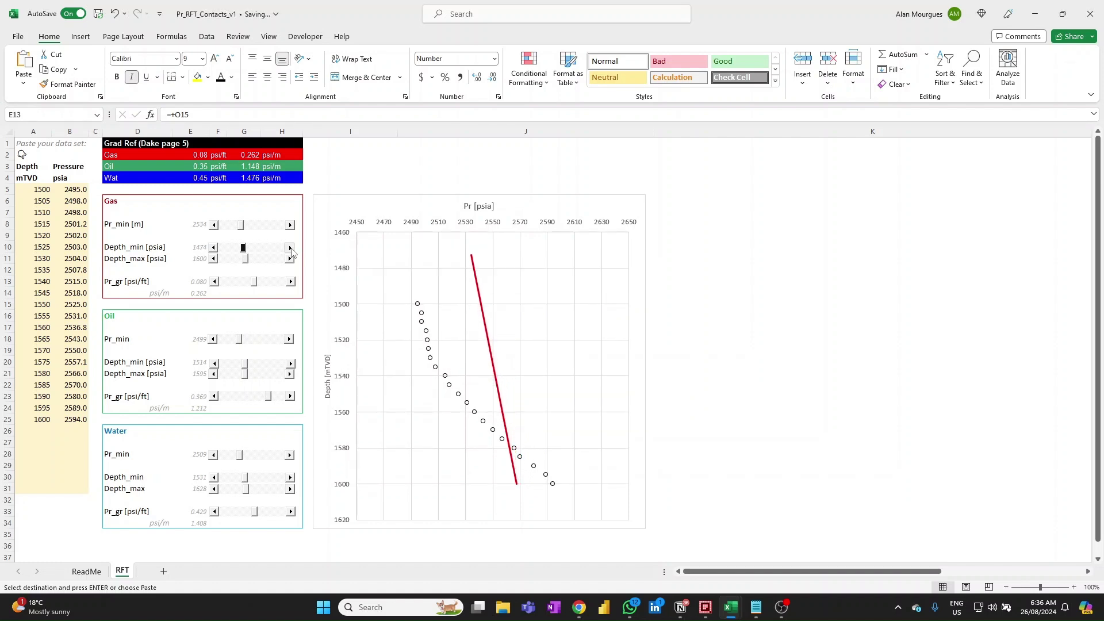
click(290, 249)
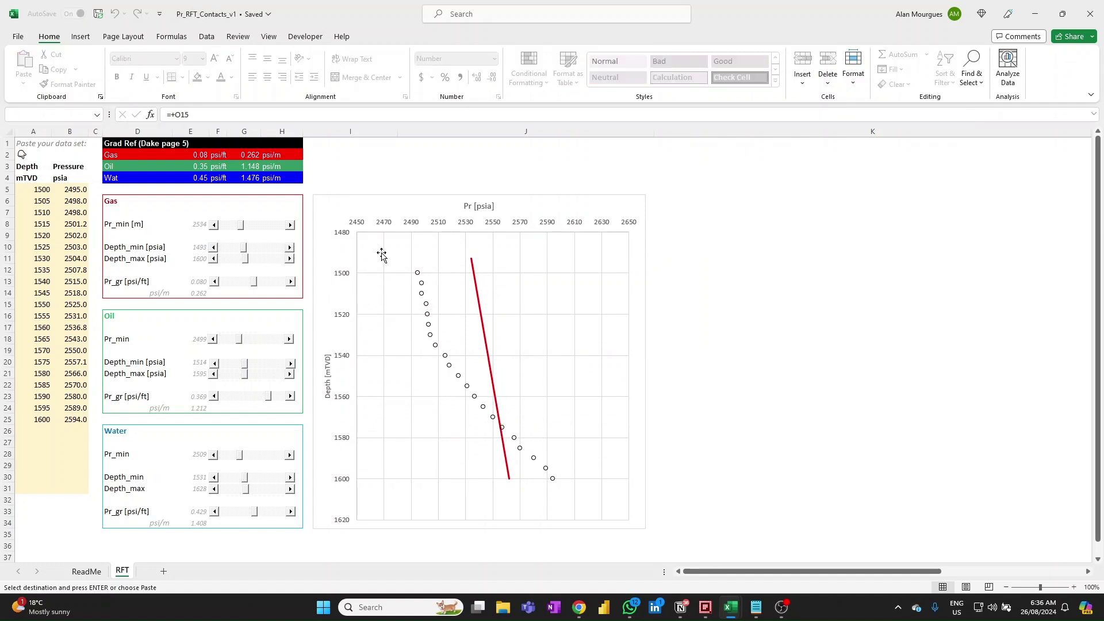
- Set gas Pr_min to 2494 and the gas gradient to 0.083 psi/ft
click(214, 225)
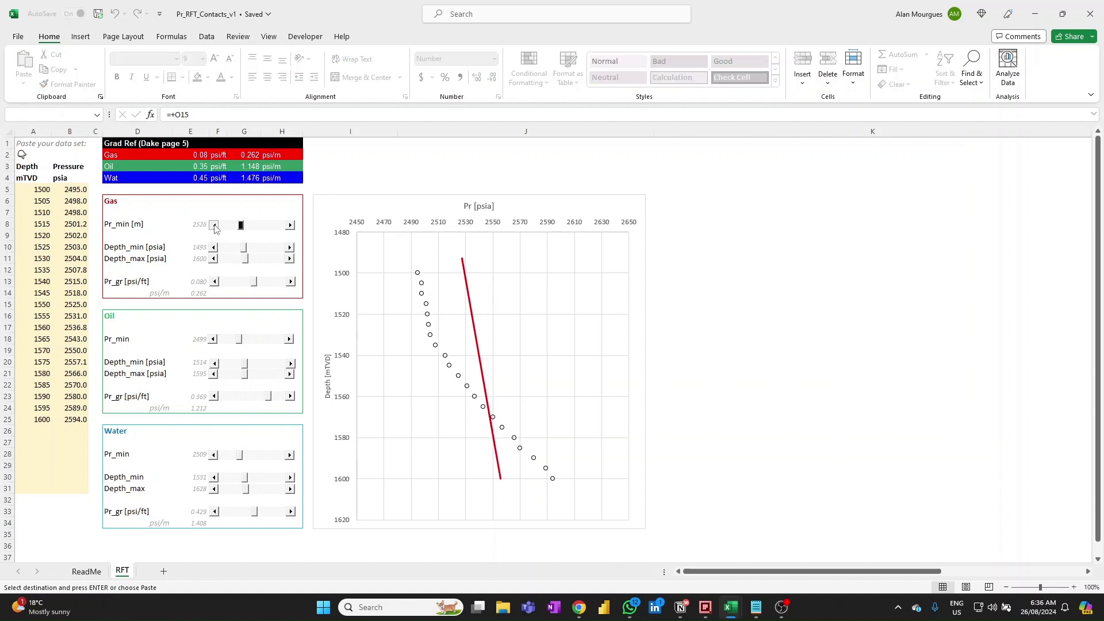
drag(214, 224, 214, 225)
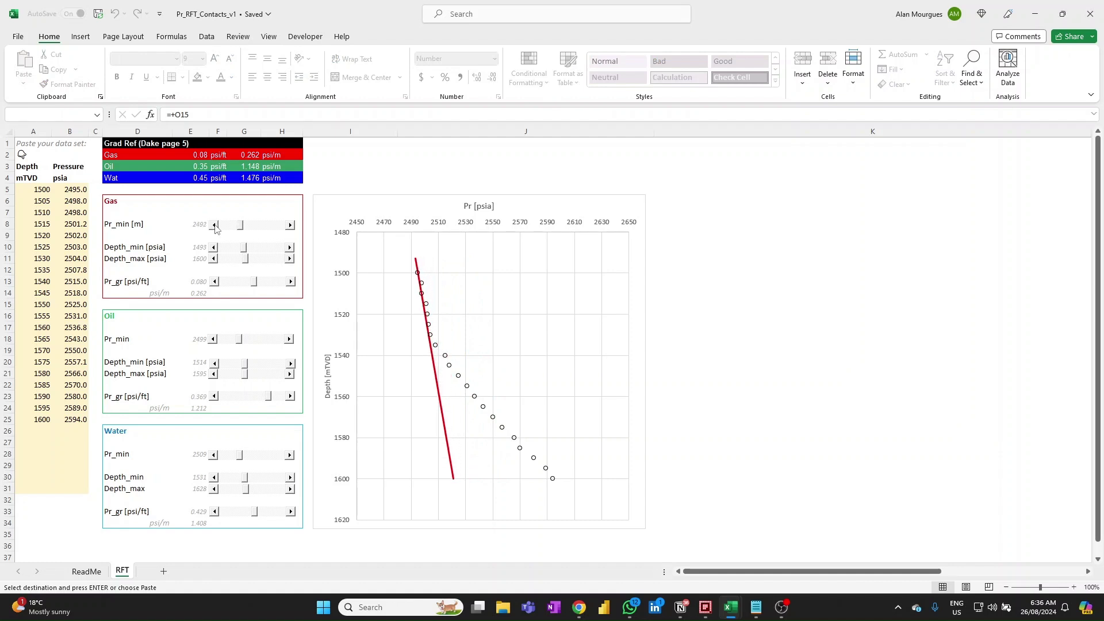
click(290, 226)
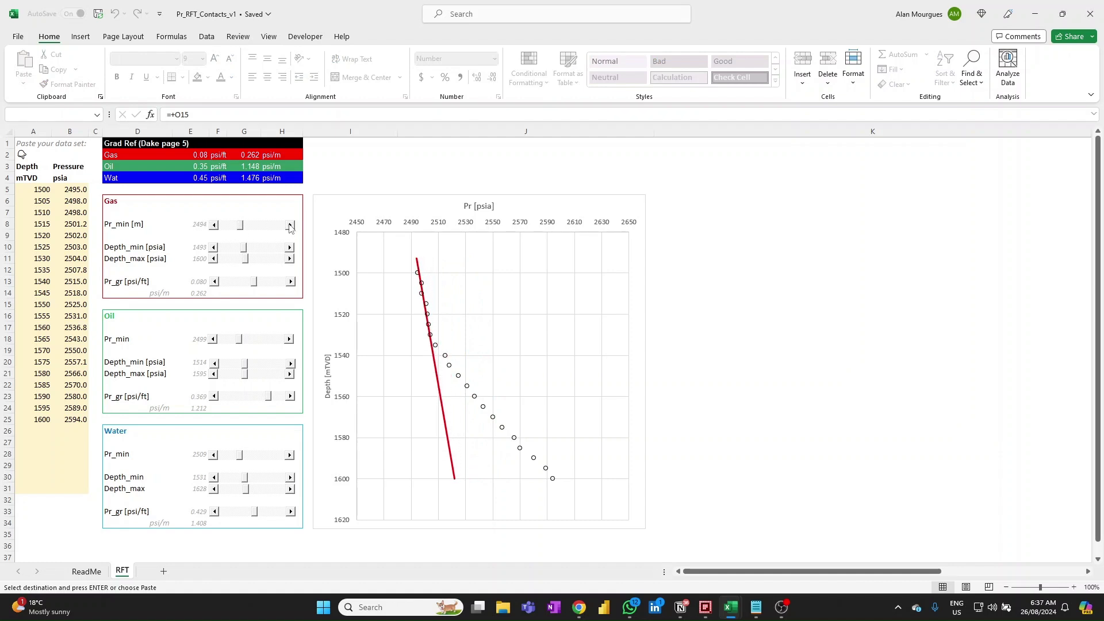
click(291, 282)
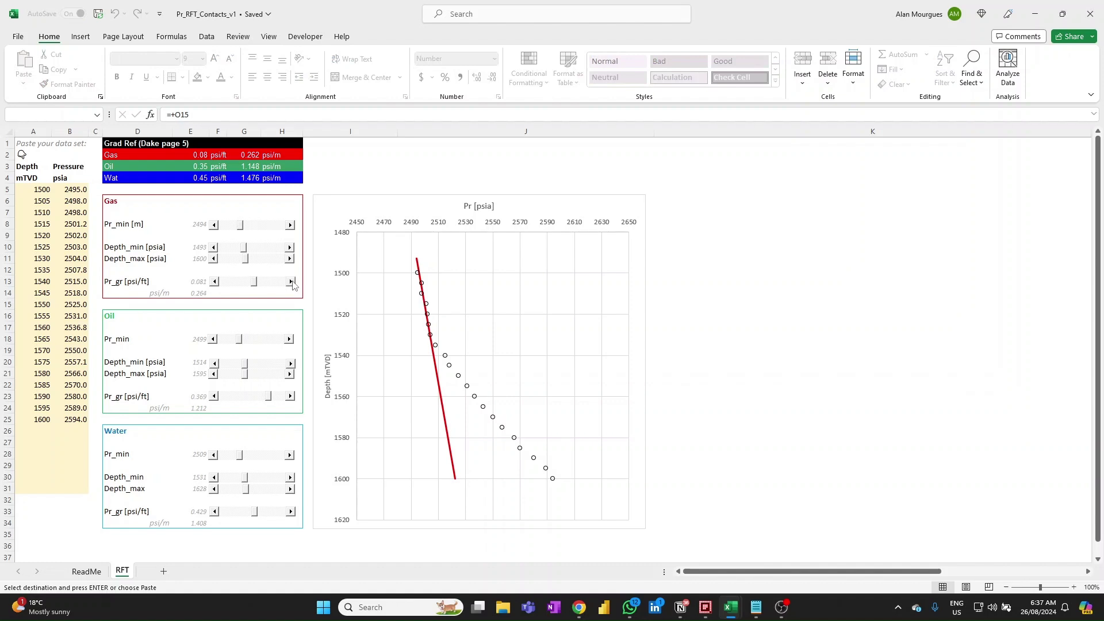
double_click(291, 282)
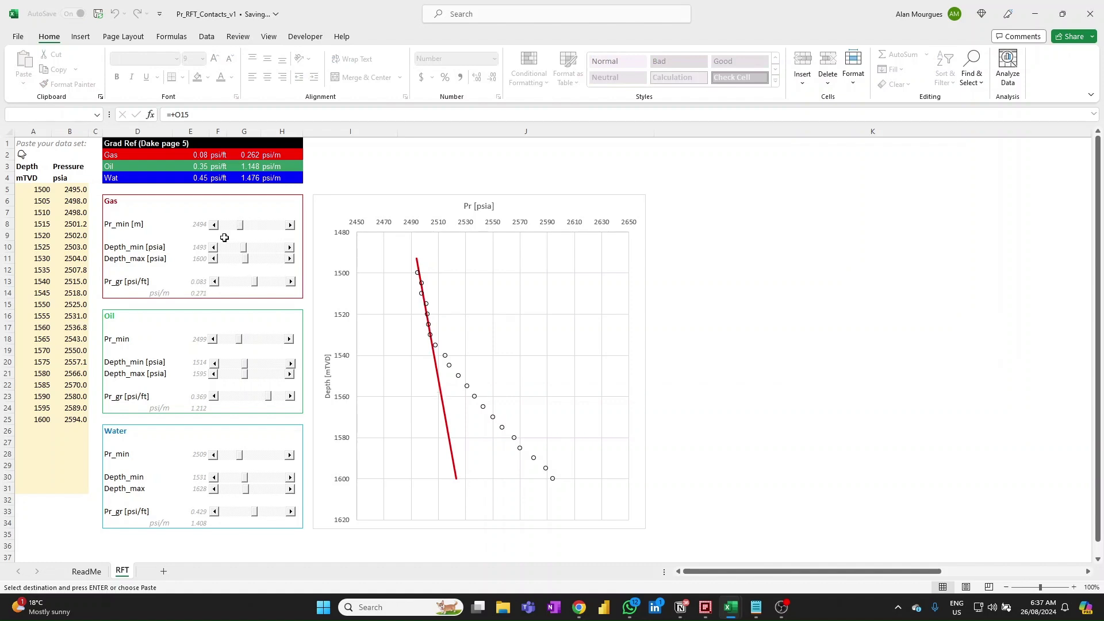
click(213, 225)
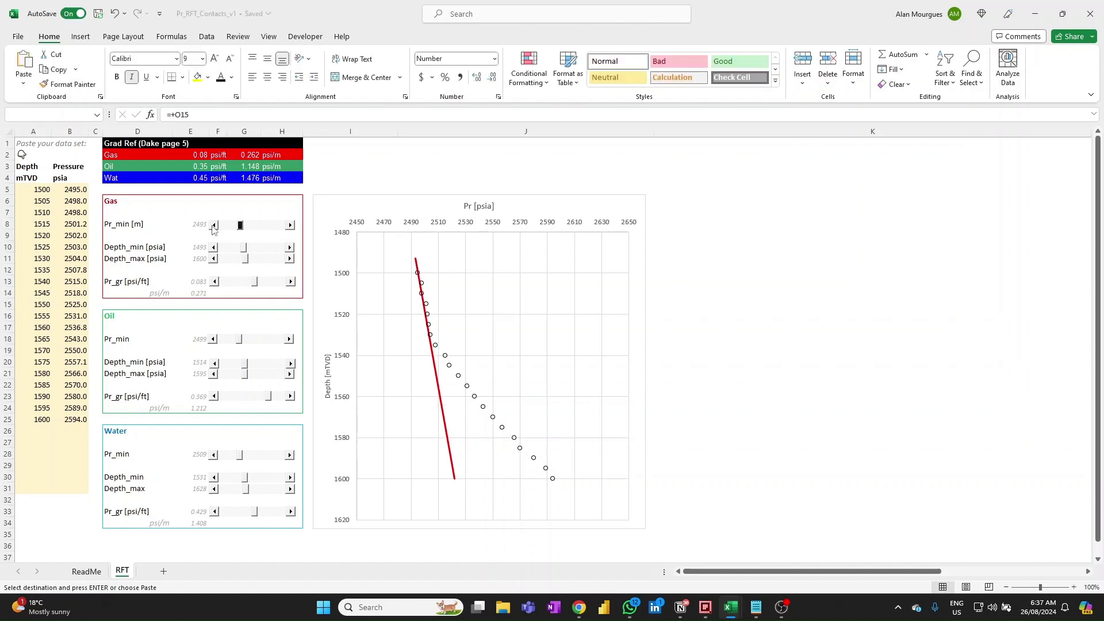
click(290, 228)
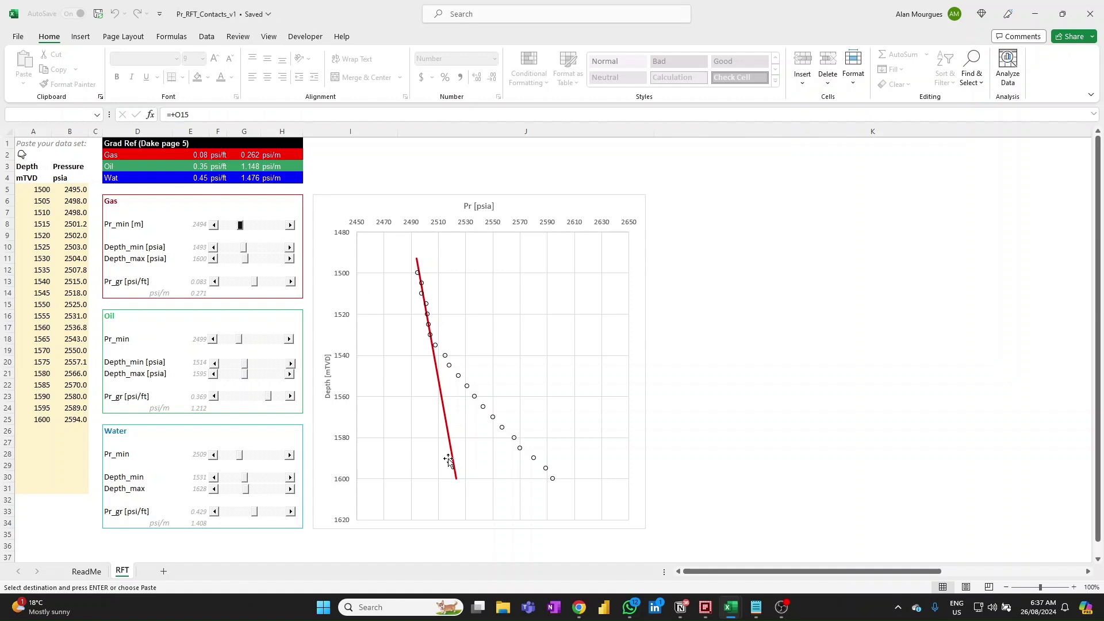
- Shorten the gas line so its Depth_max is 1541 m
mouse_move(458, 485)
click(215, 259)
click(214, 260)
- Filter the chart to show only the Data points and the Oil line
click(622, 213)
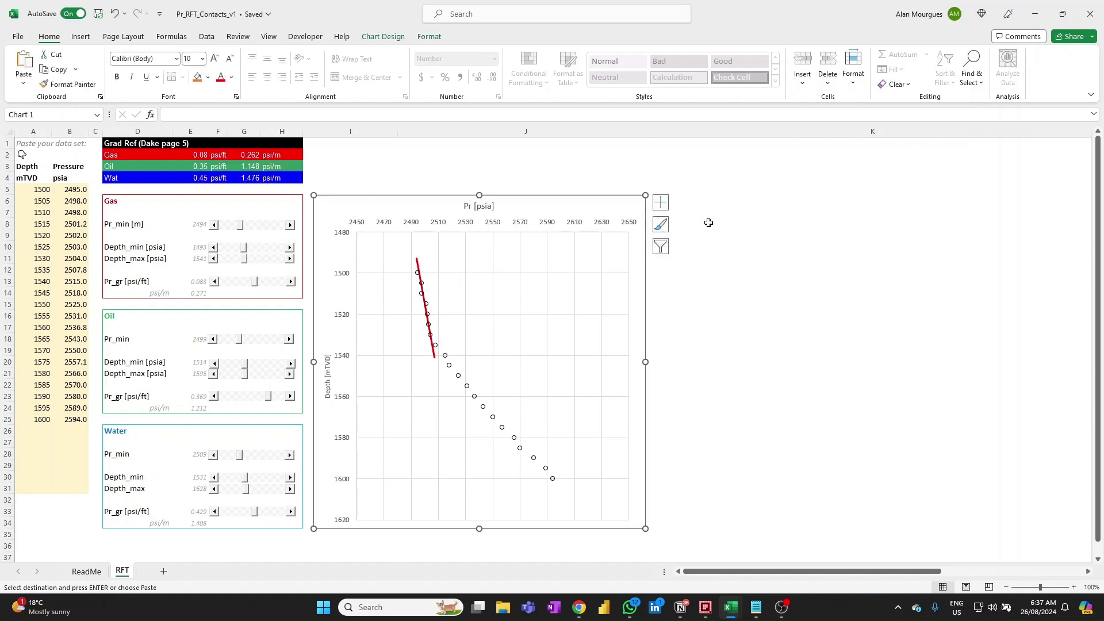
click(660, 247)
click(700, 297)
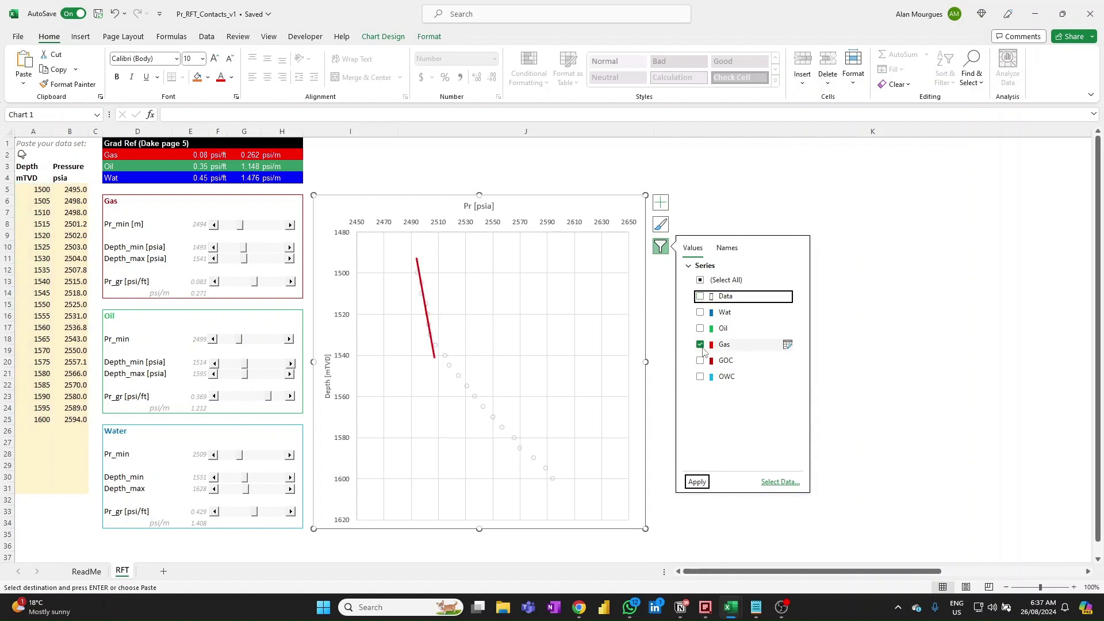
click(699, 345)
click(700, 329)
click(697, 483)
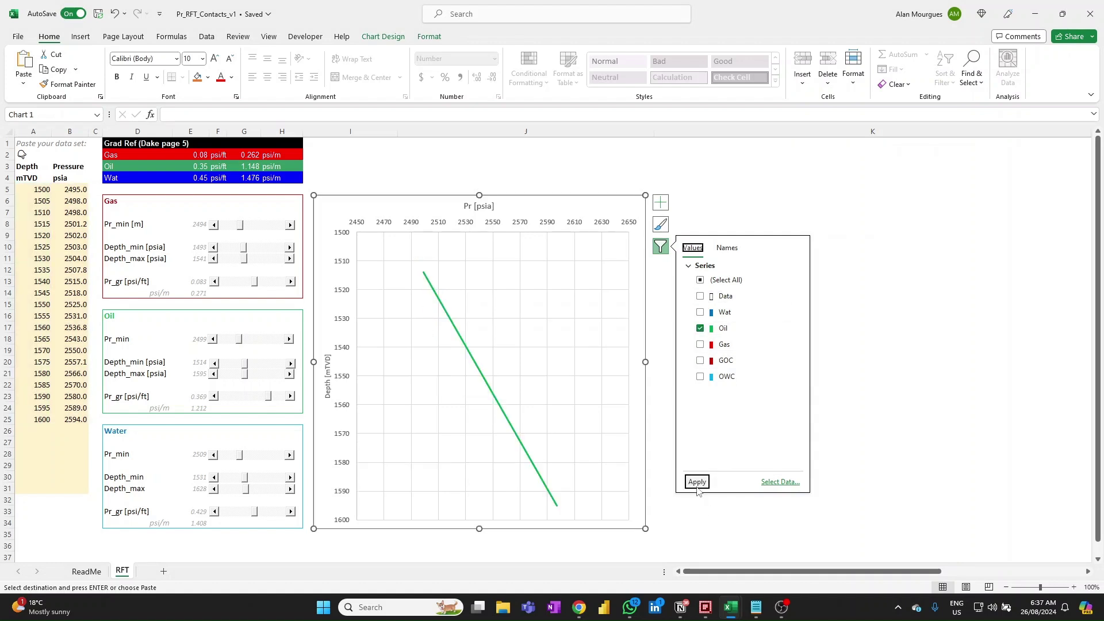
click(699, 296)
click(698, 484)
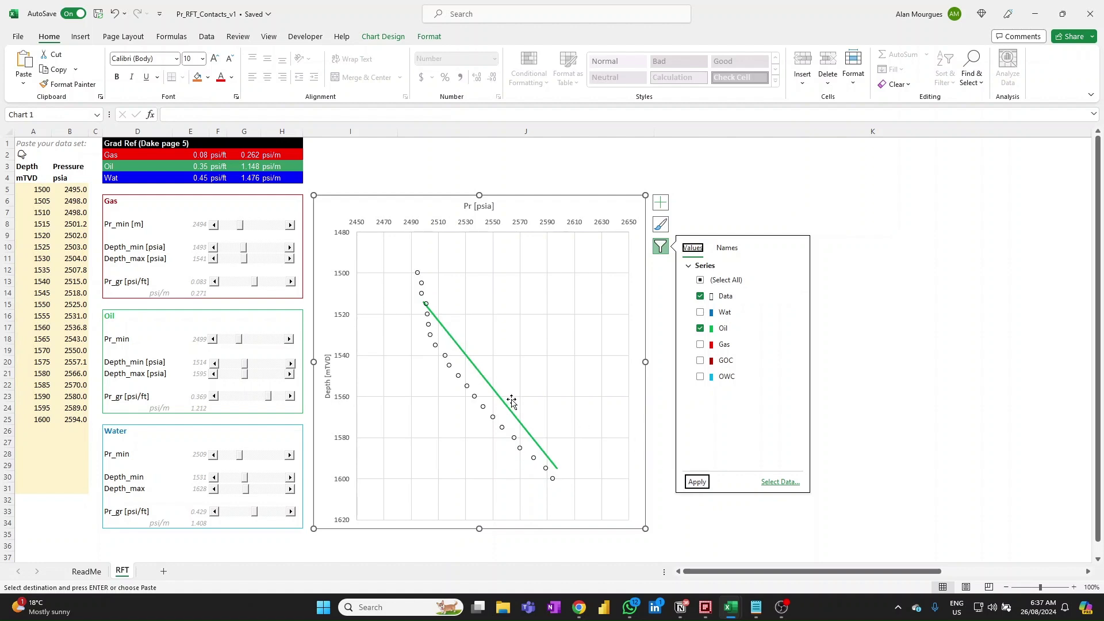
- Start the oil line at 1526 m with oil Pr_min set to 2500
mouse_move(426, 307)
drag(288, 367, 291, 368)
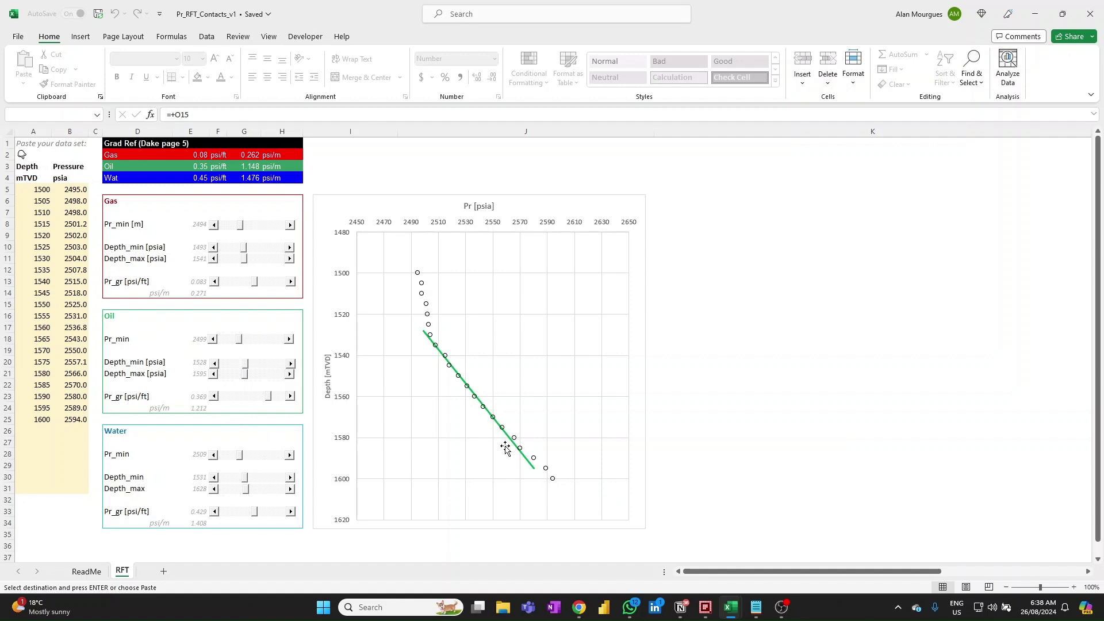
mouse_move(537, 475)
drag(268, 405, 532, 482)
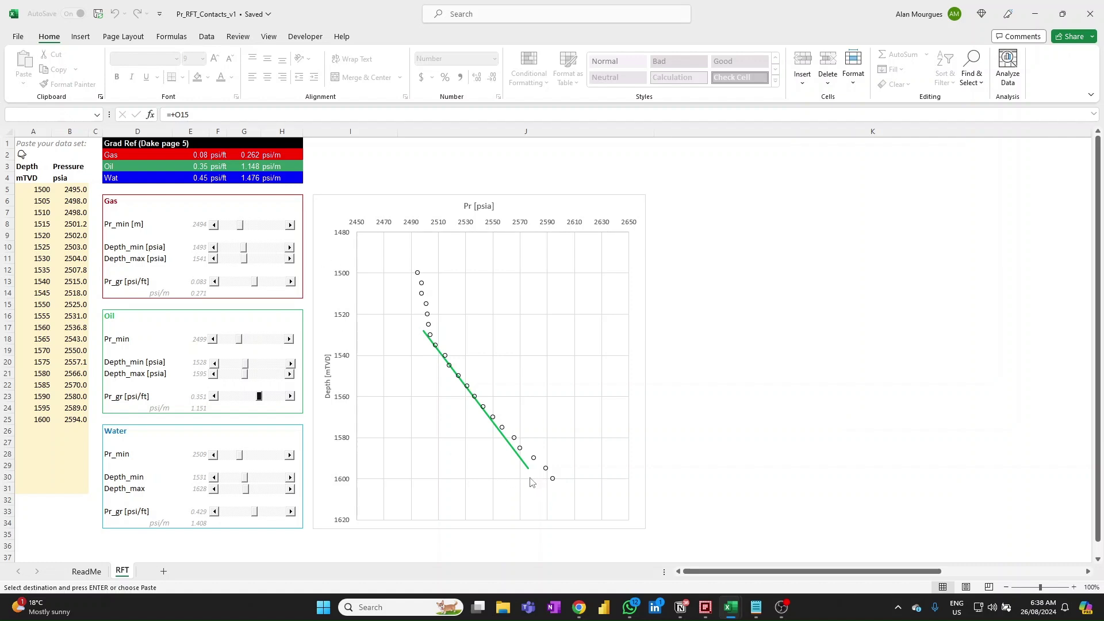
click(289, 339)
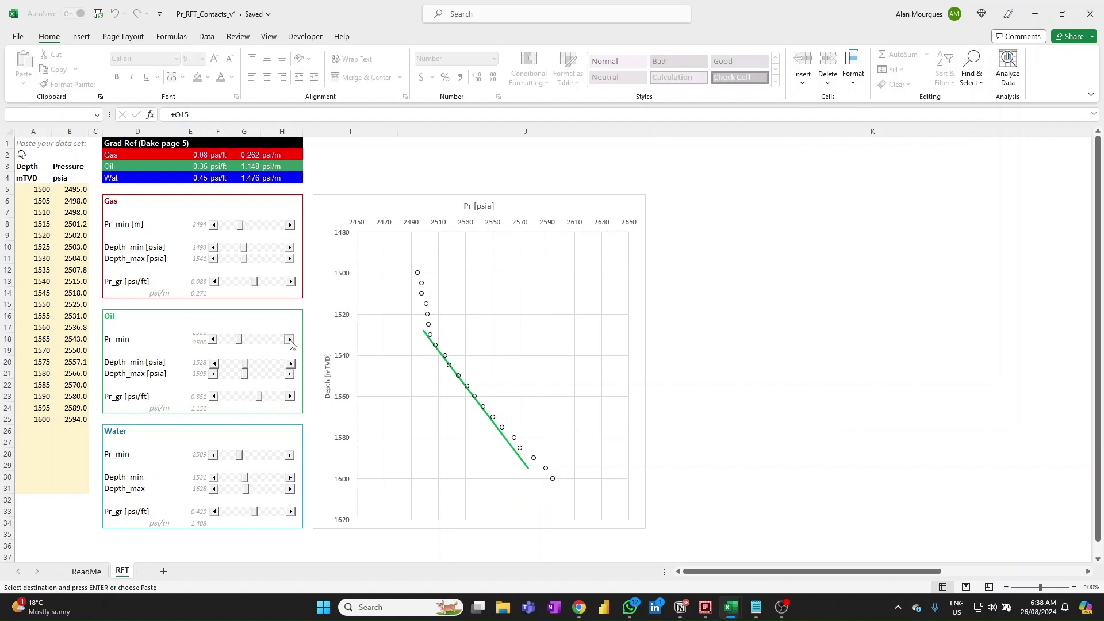
click(214, 340)
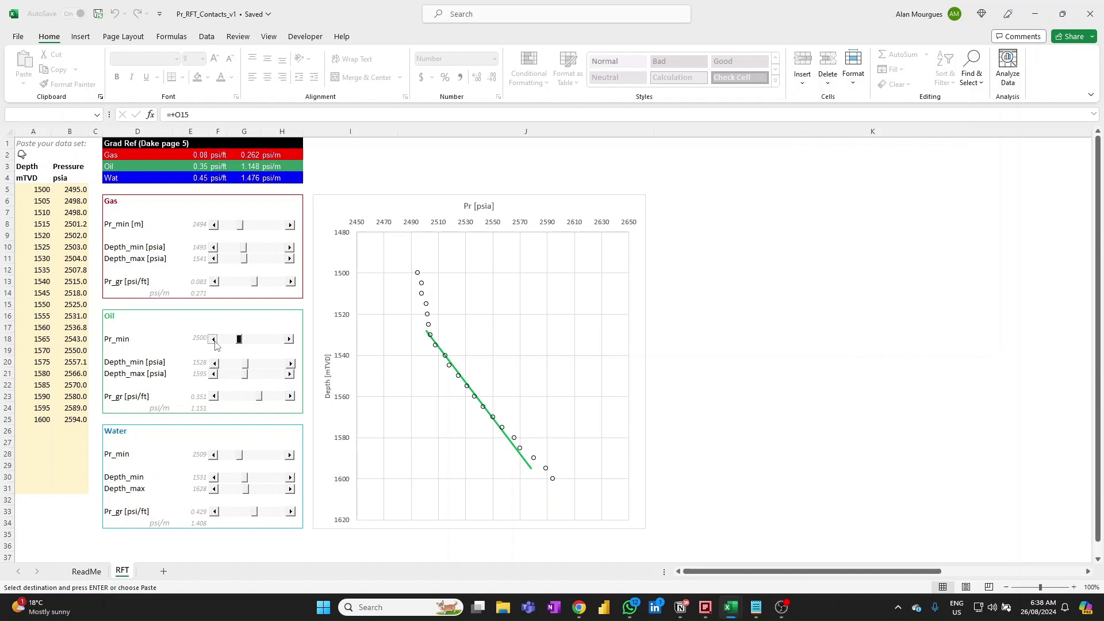
- Raise the oil gradient step by step to 0.360 psi/ft
click(290, 397)
click(290, 396)
click(290, 397)
click(290, 397)
click(289, 396)
click(290, 397)
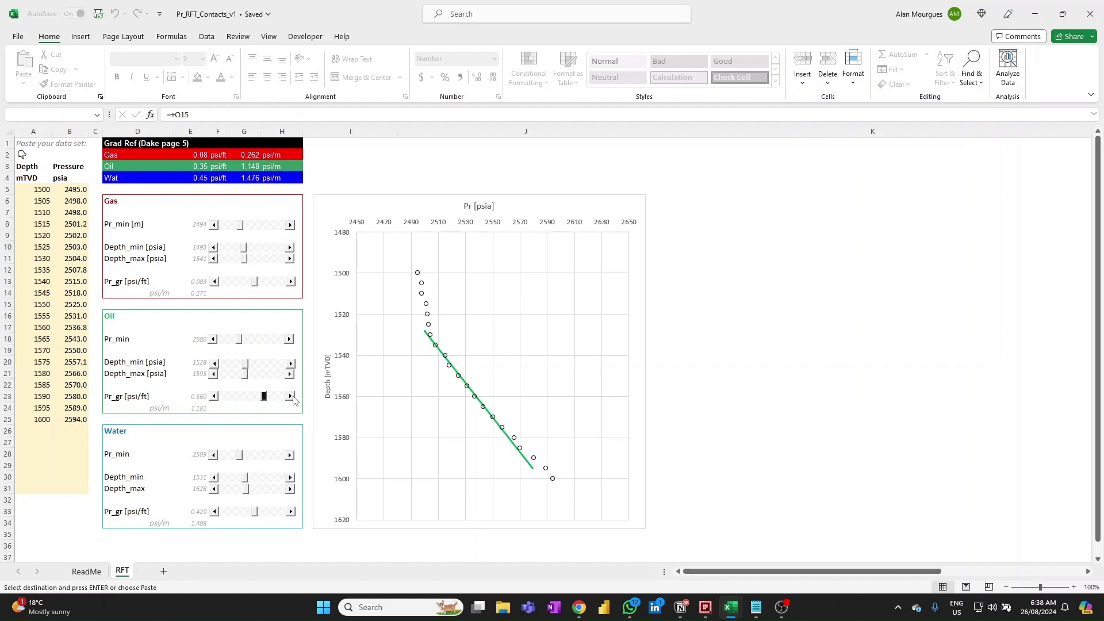
- Filter the chart to show only the Data points and the Wat series
click(634, 205)
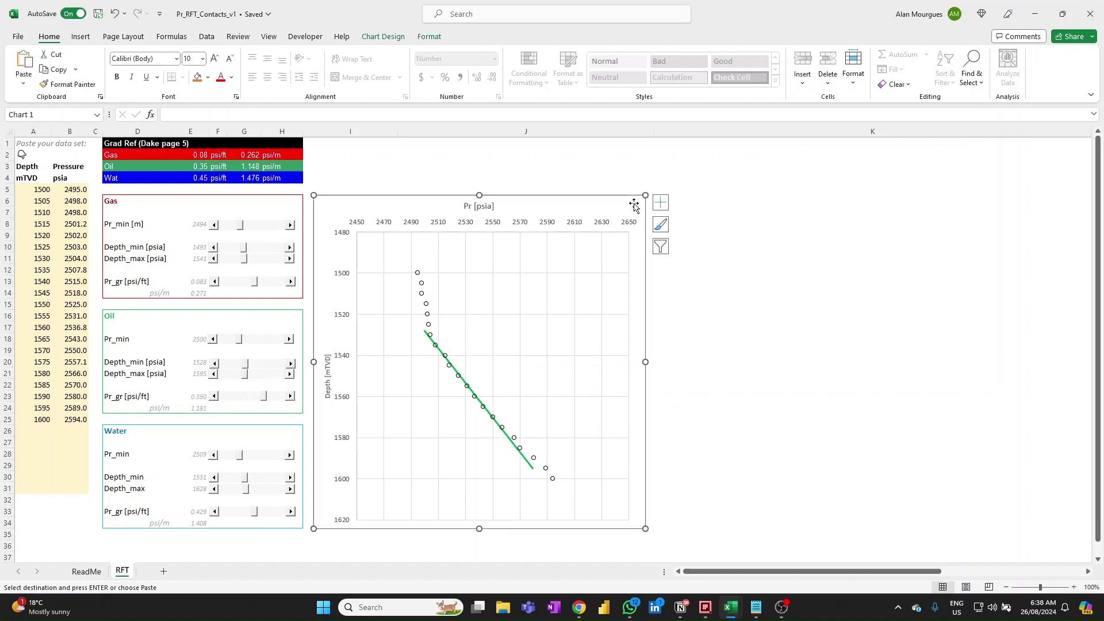
click(661, 246)
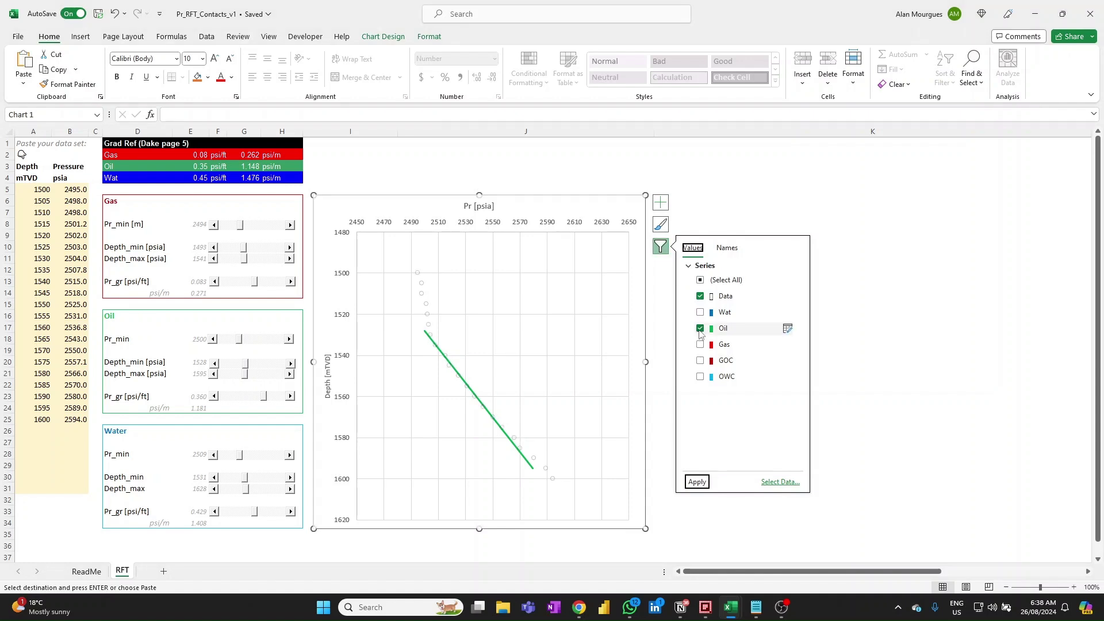
click(700, 329)
click(699, 312)
click(696, 482)
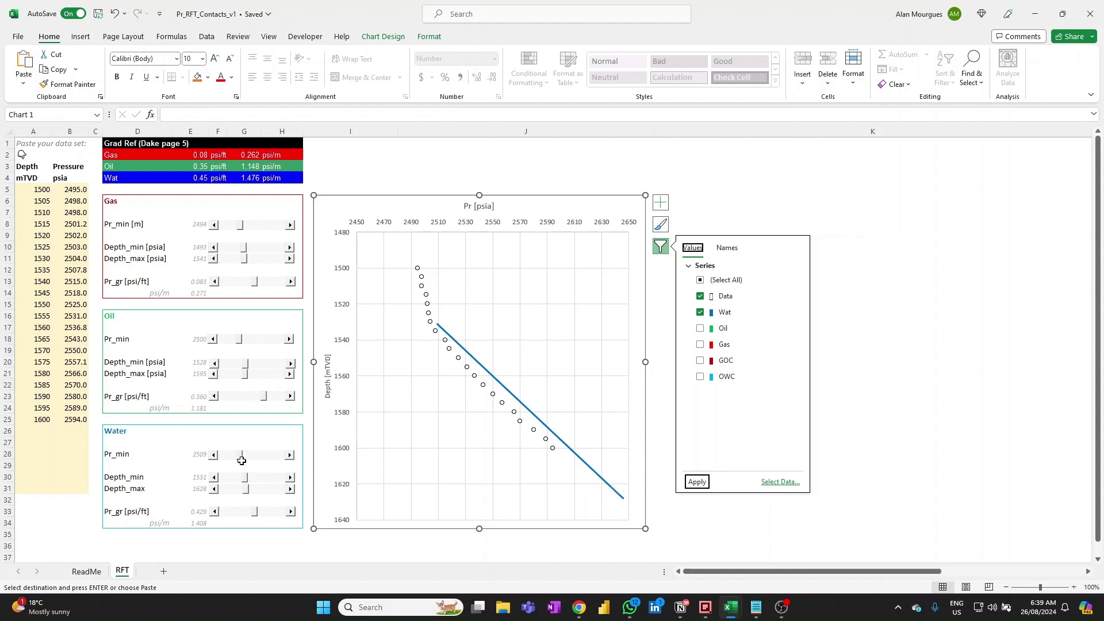
- Fit the water line: Pr_min 2526, Depth_min 1553, gradient 0.451 psi/ft
click(214, 490)
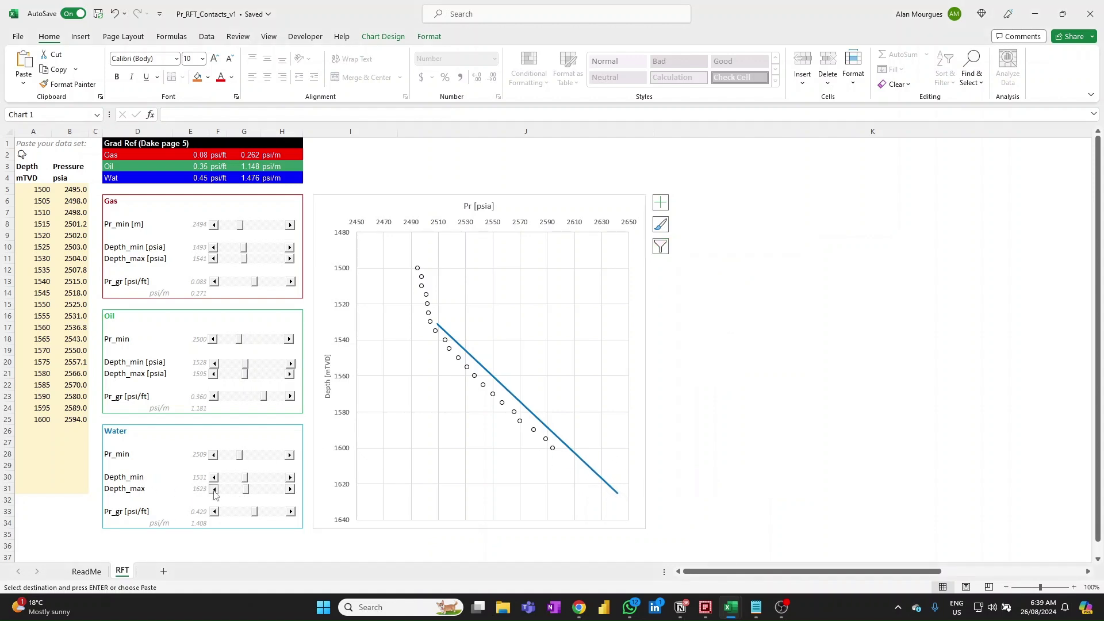
click(214, 489)
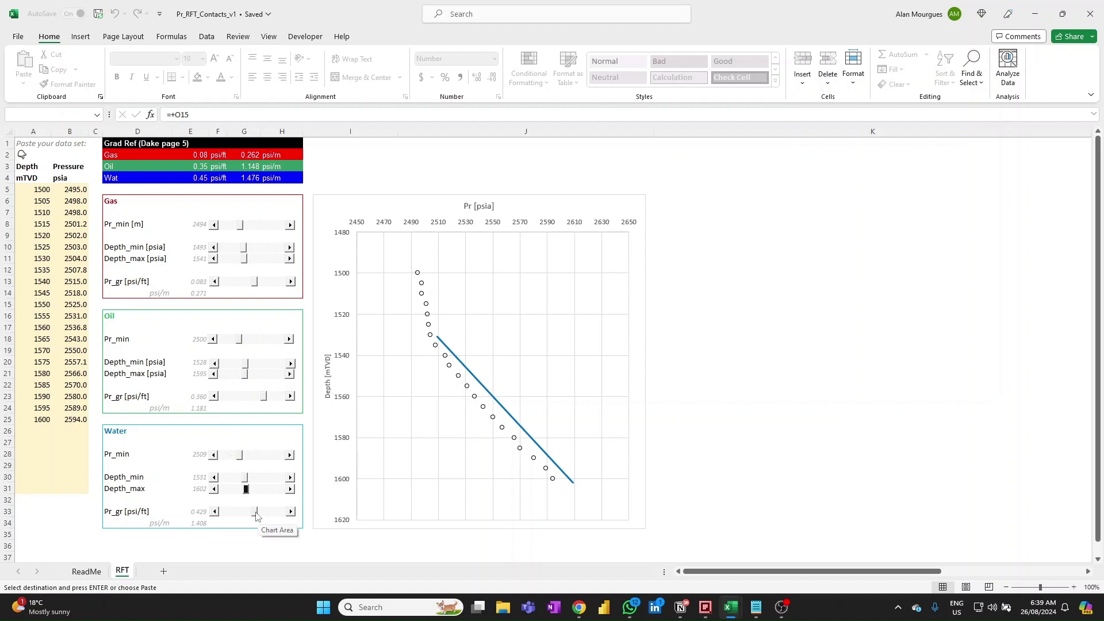
drag(256, 511, 214, 464)
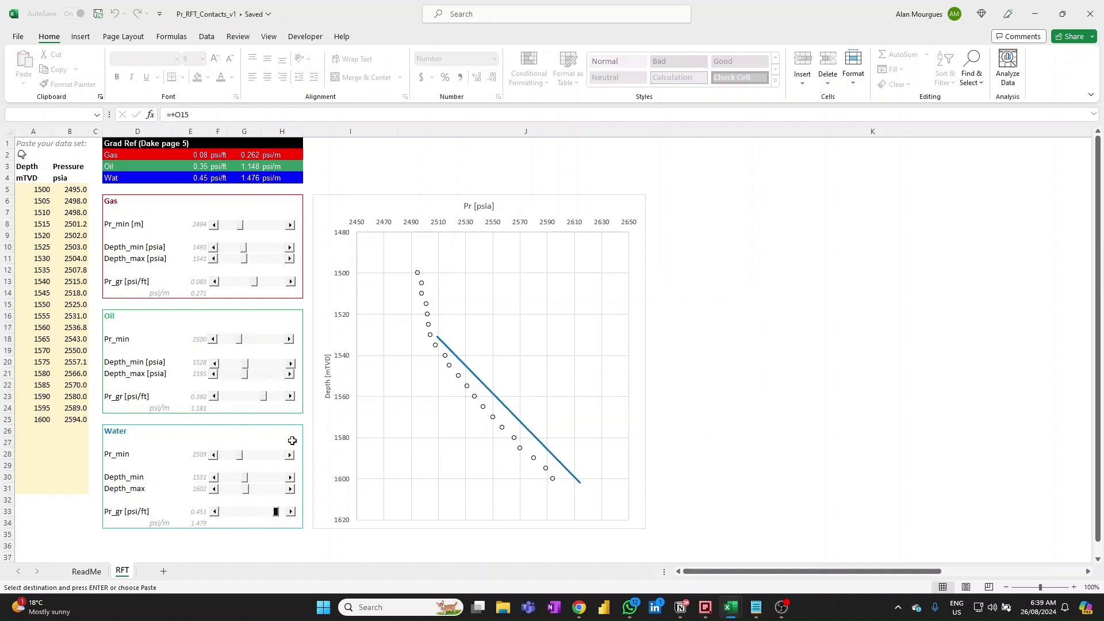
click(213, 455)
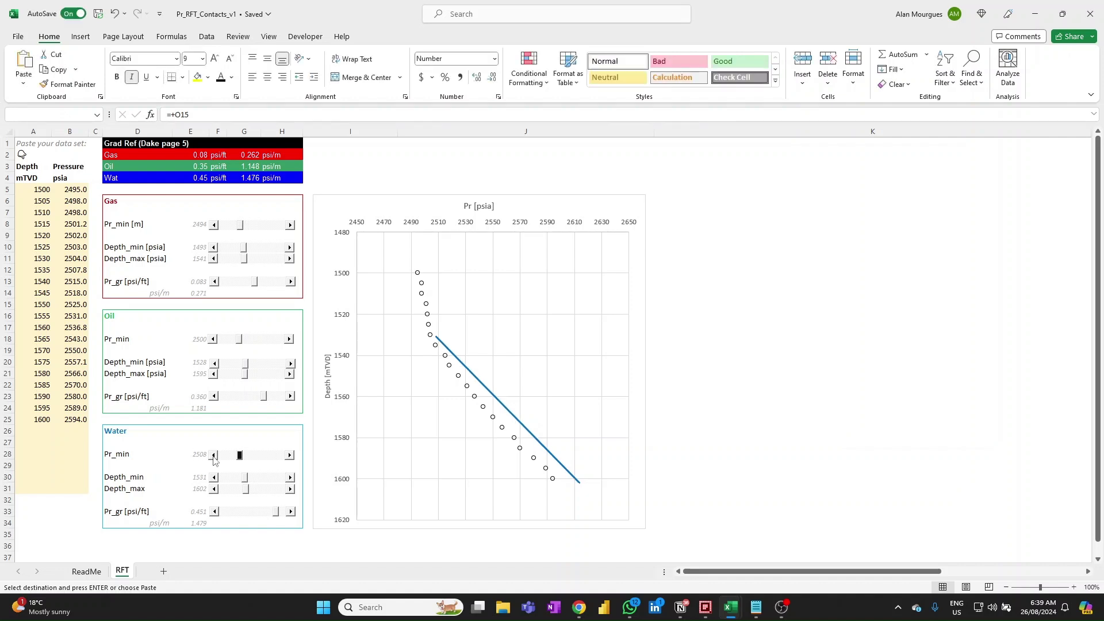
drag(214, 455, 214, 455)
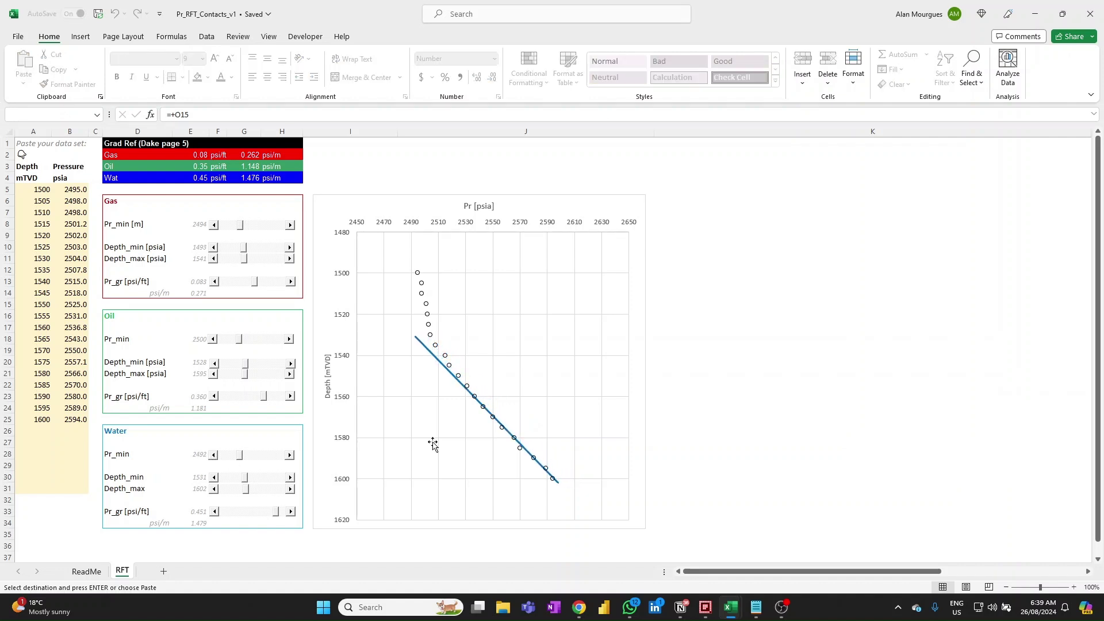
click(215, 479)
drag(290, 480, 290, 482)
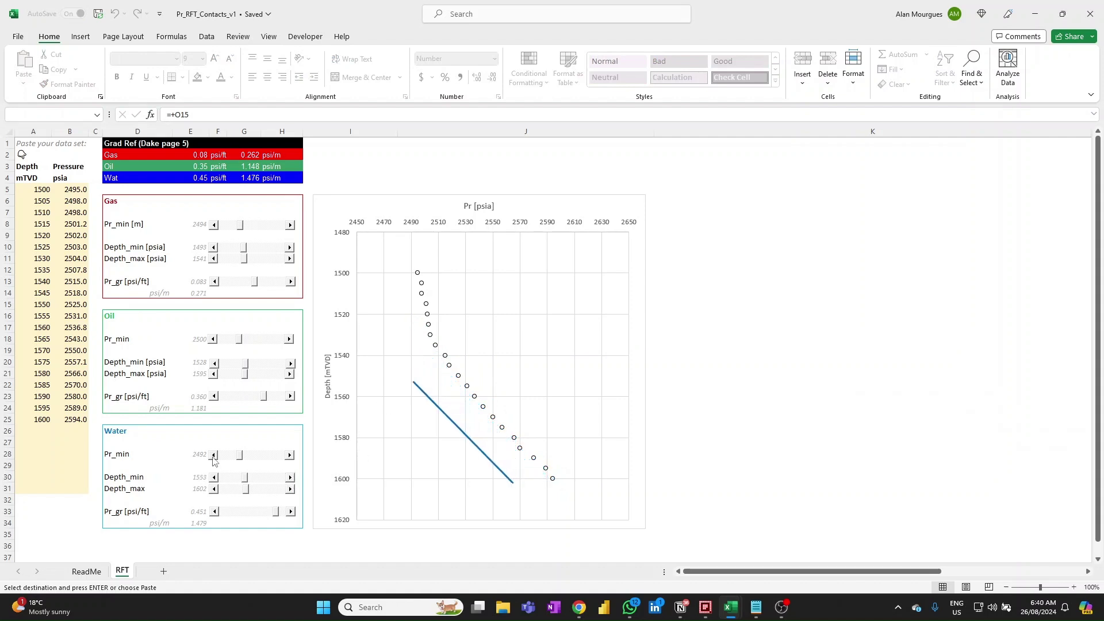
drag(239, 455, 292, 458)
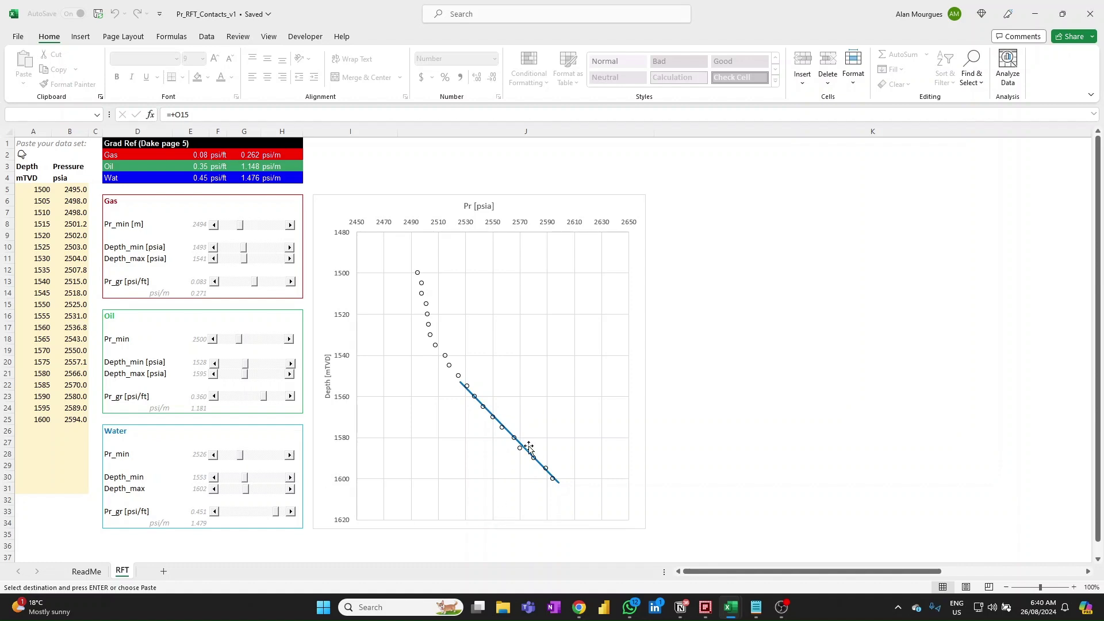
- Show all six series on the chart again, including the GOC and OWC contact lines
click(603, 212)
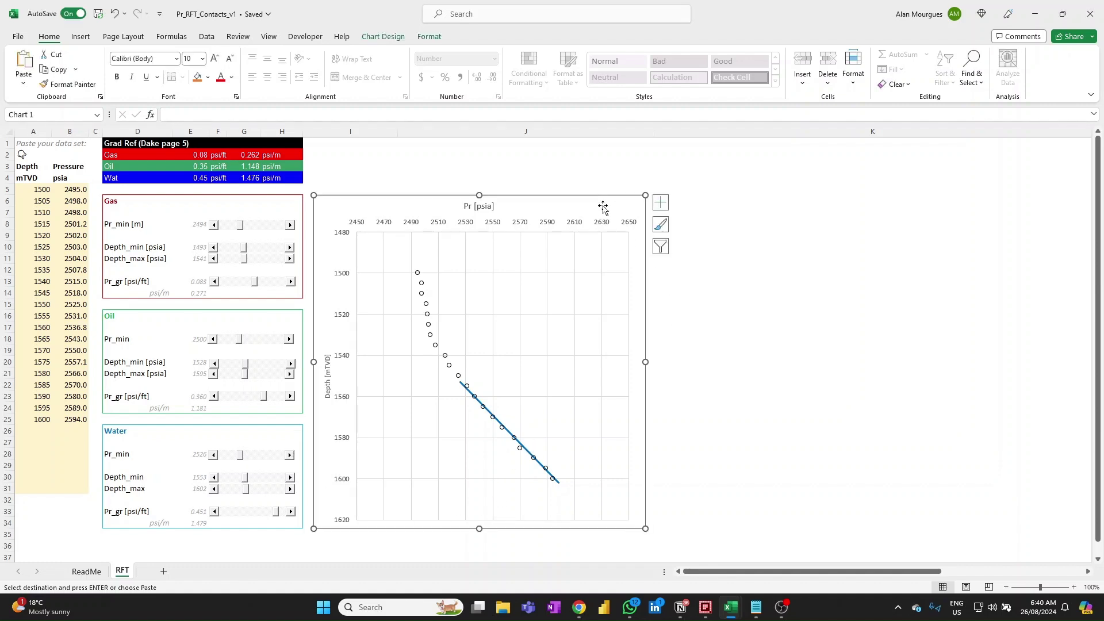
click(665, 253)
click(700, 281)
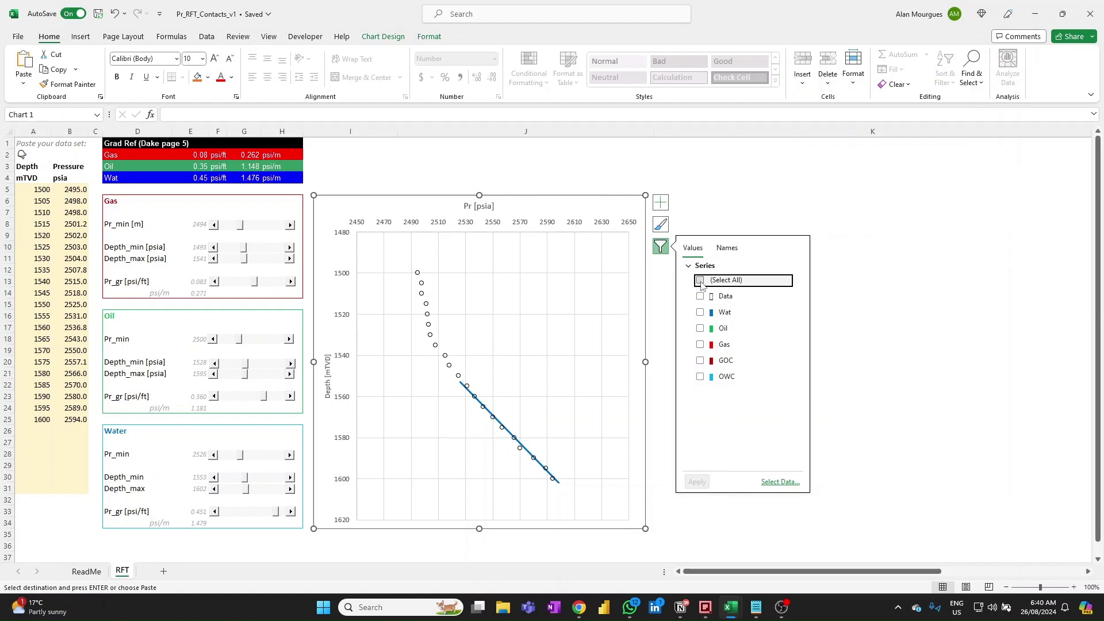
click(700, 281)
click(697, 482)
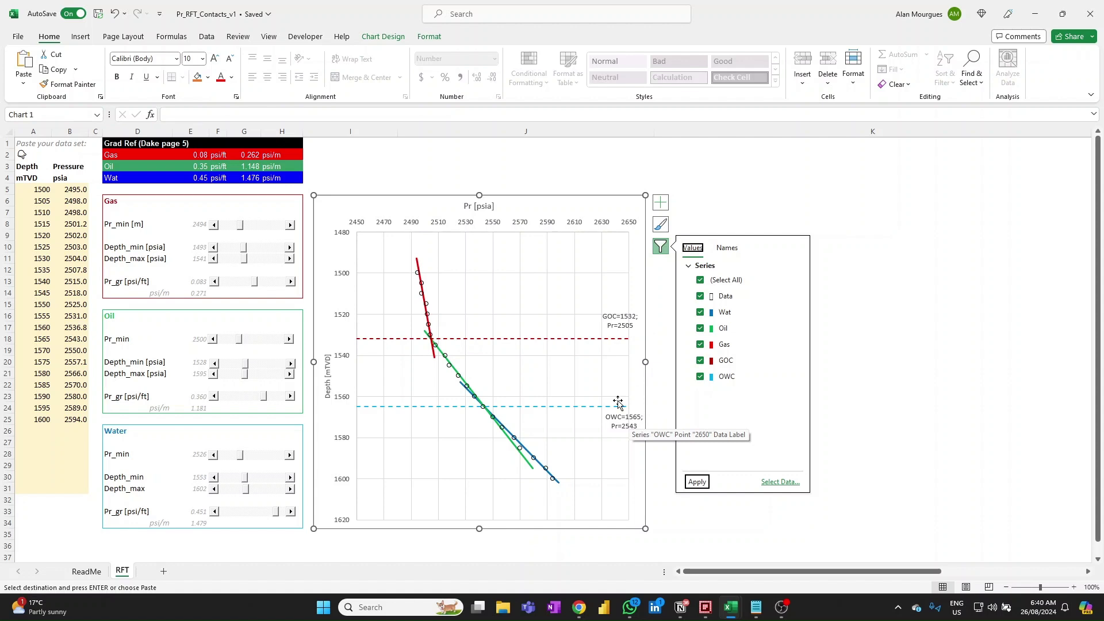
- Lower the oil line's Depth_max to 1577
mouse_move(470, 381)
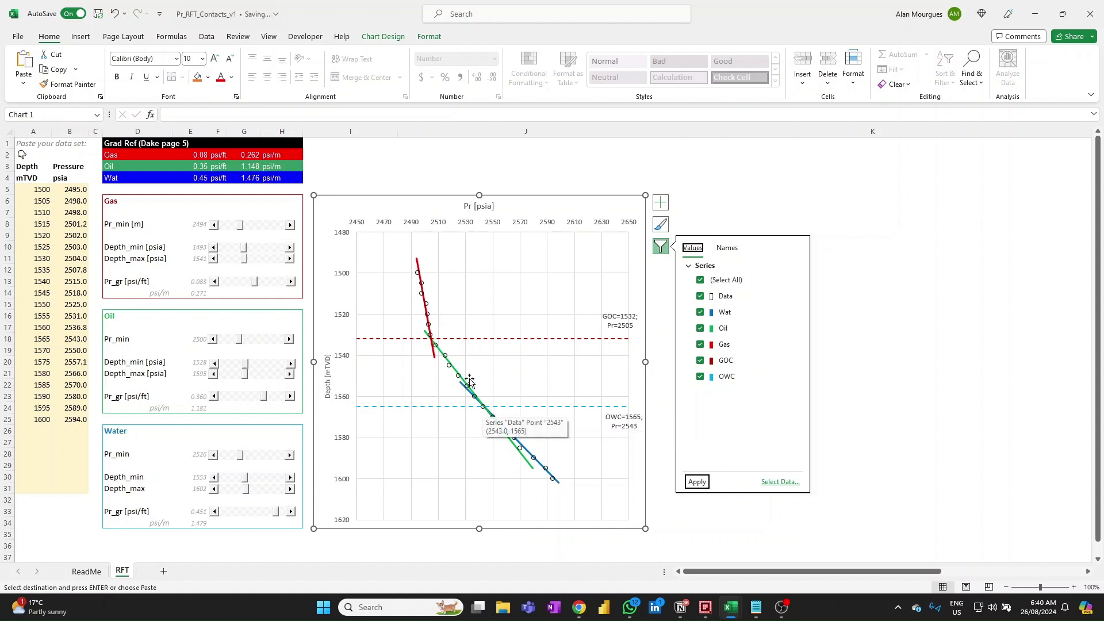
mouse_move(431, 344)
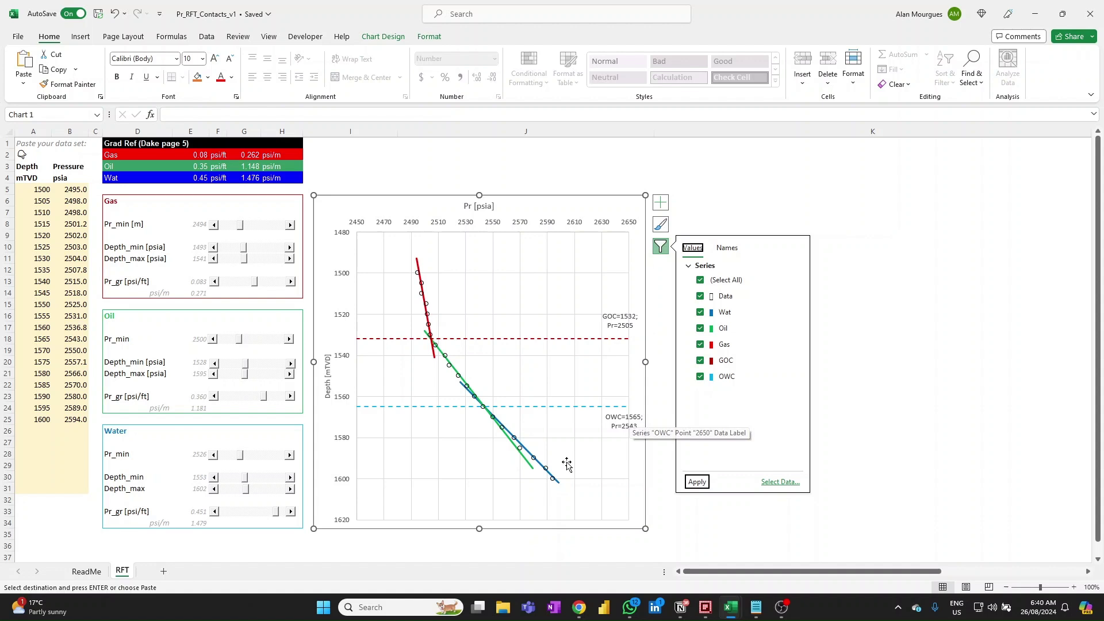
mouse_move(535, 474)
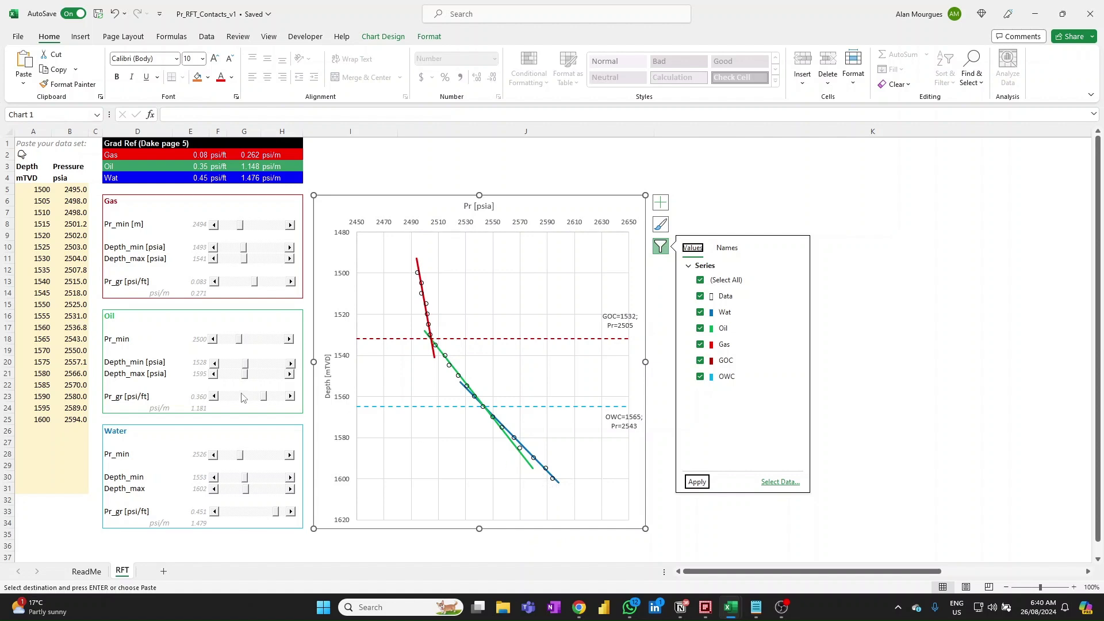
click(213, 374)
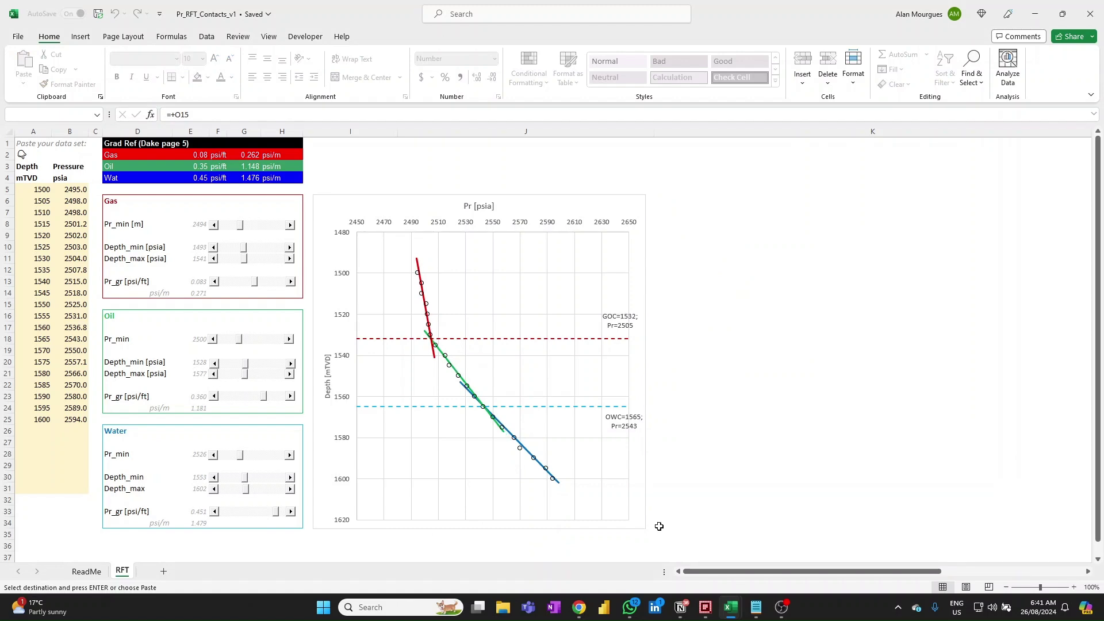
key(alt+Tab)
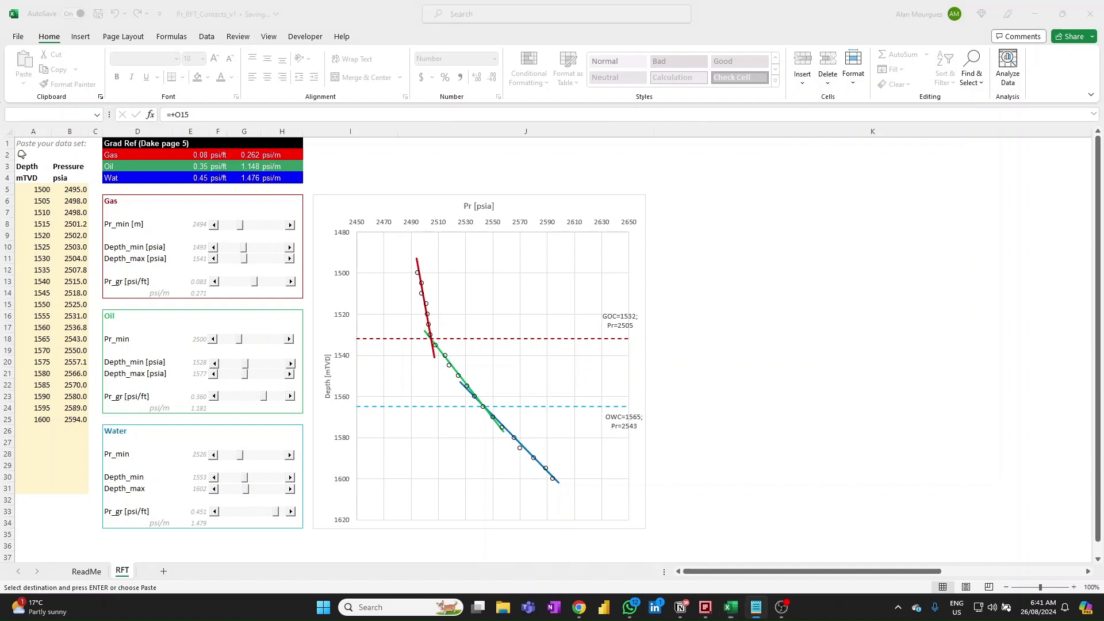